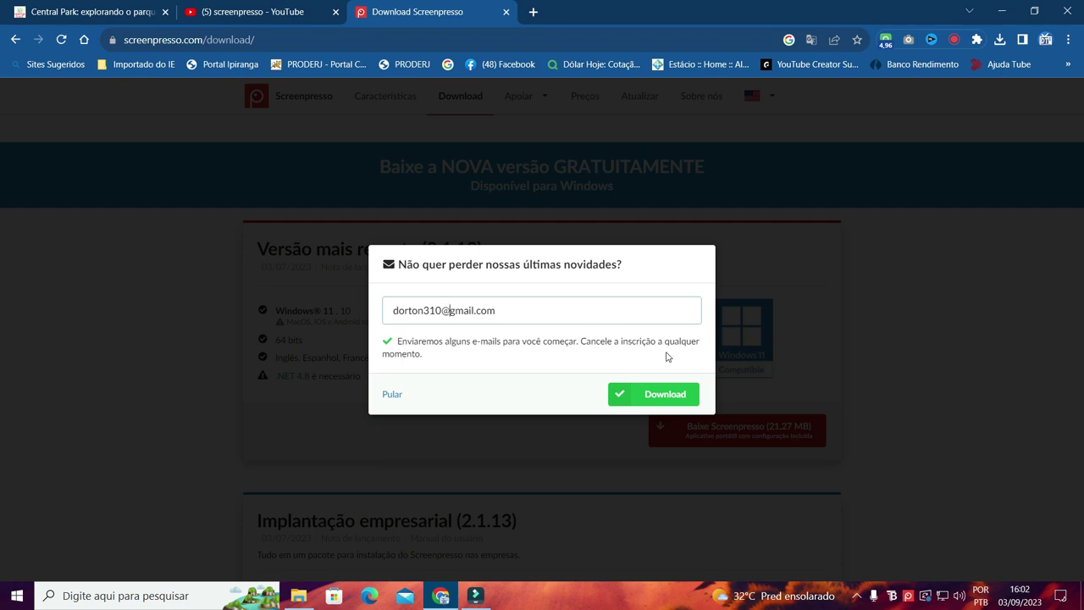
- Download Screenpresso, save it to the desktop and run the downloaded file
click(676, 402)
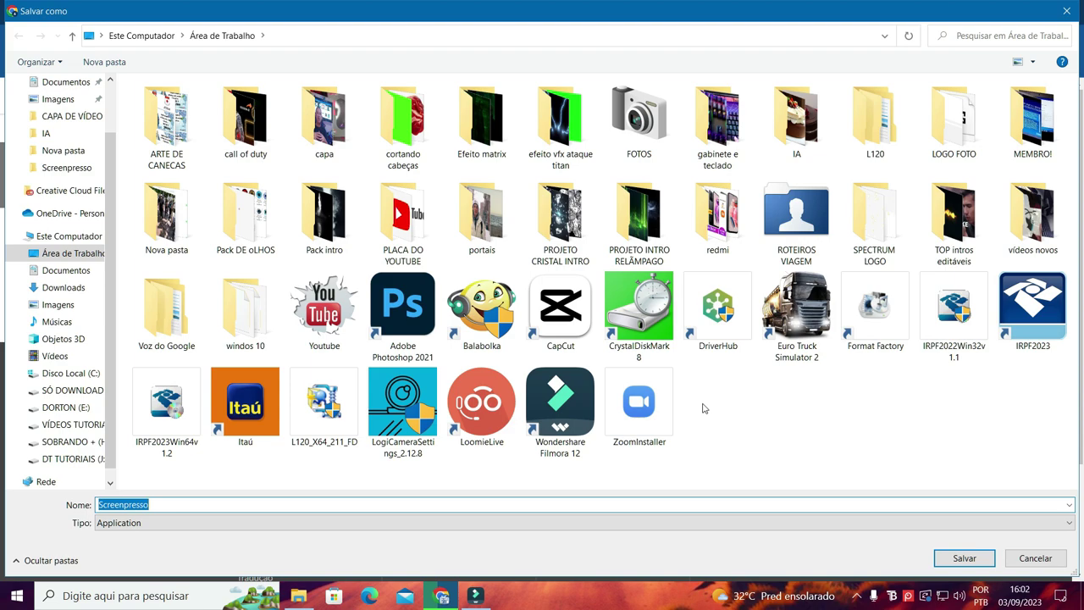
click(975, 557)
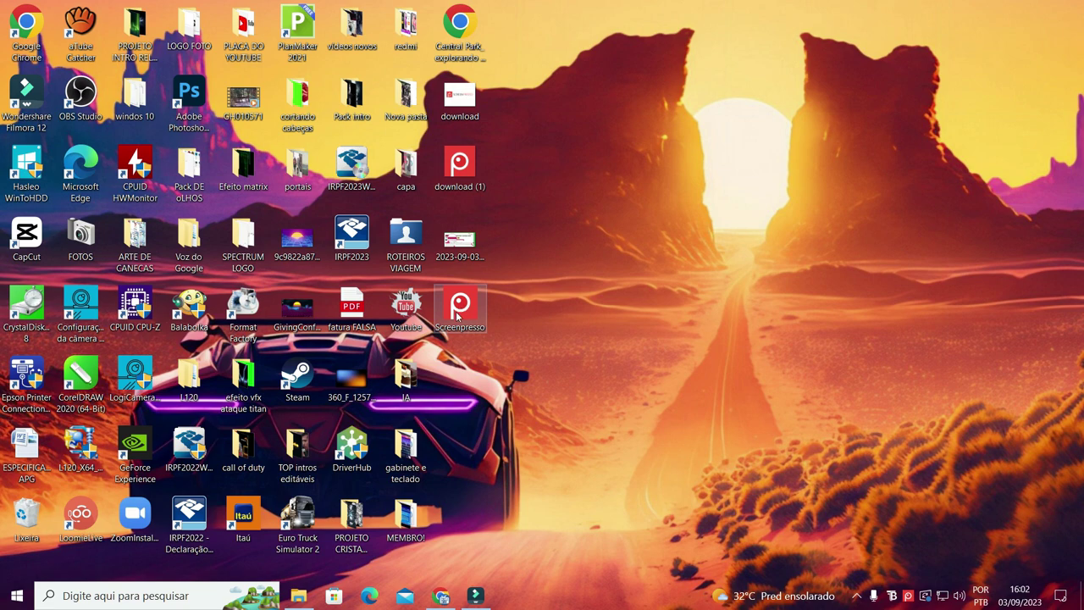
double_click(461, 308)
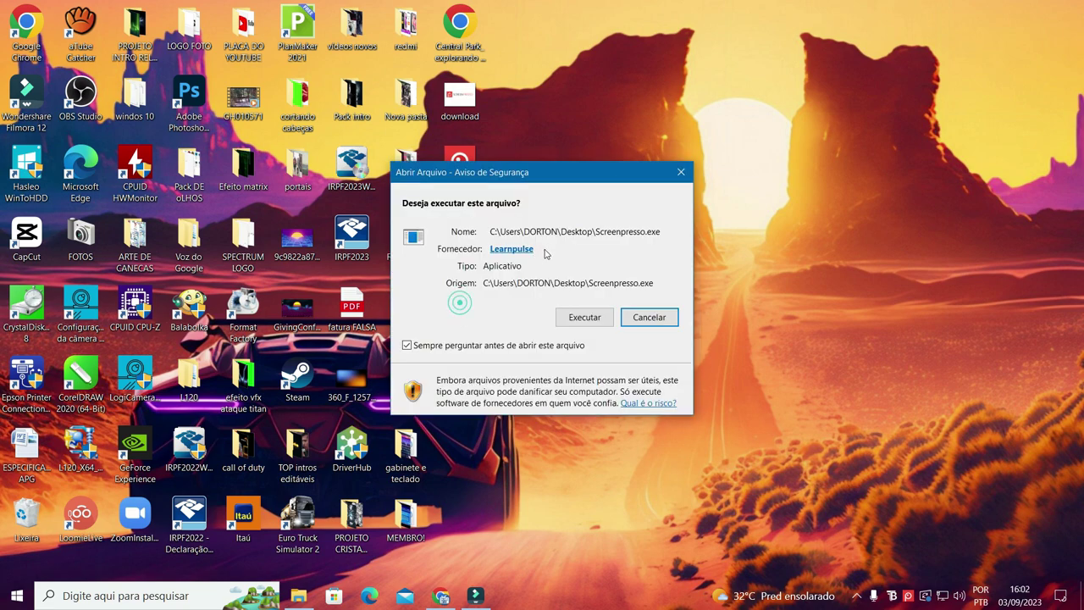
click(582, 321)
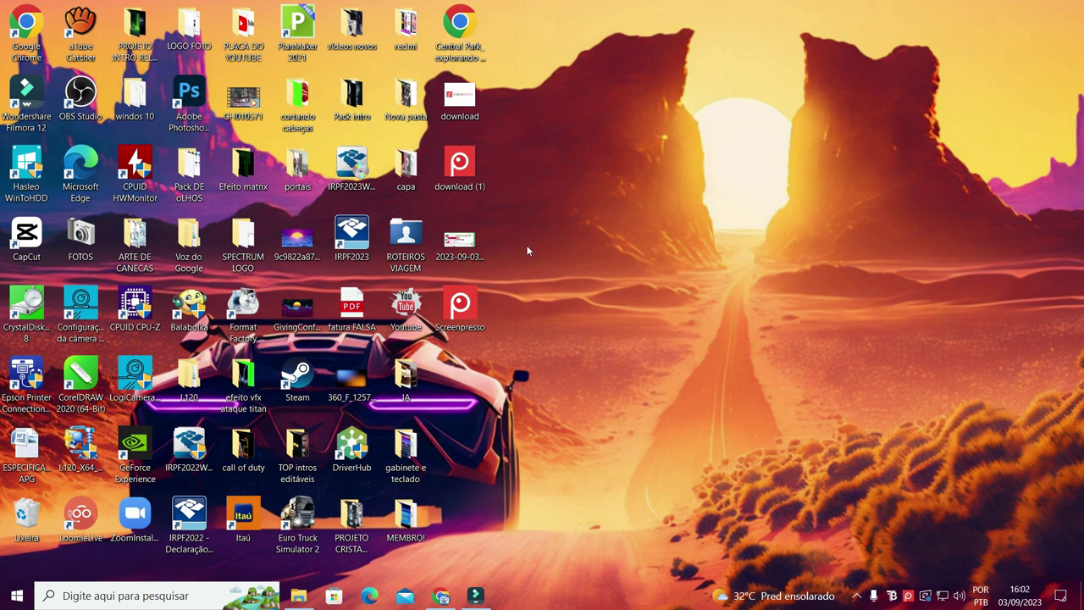
- Capture the desktop region containing the icons with Screenpresso and open the capture for editing
click(460, 165)
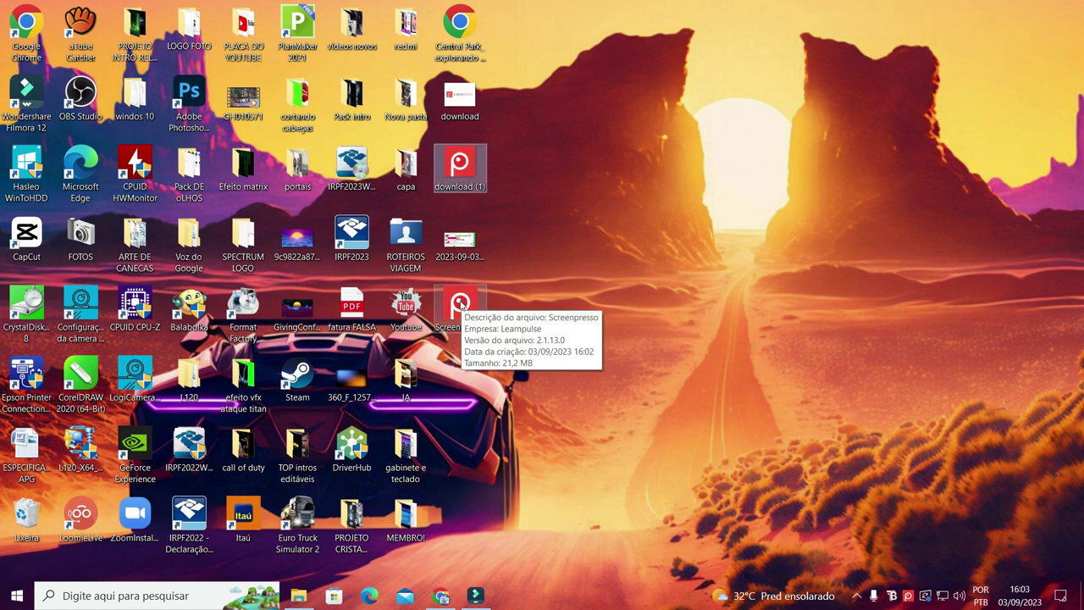
click(909, 598)
drag(725, 248, 480, 188)
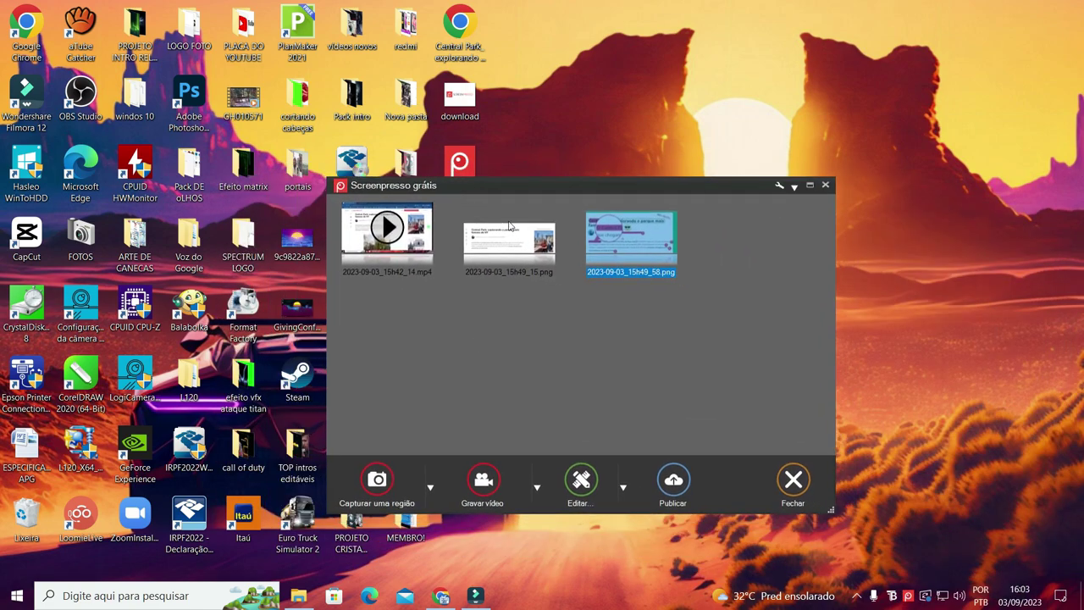
click(379, 480)
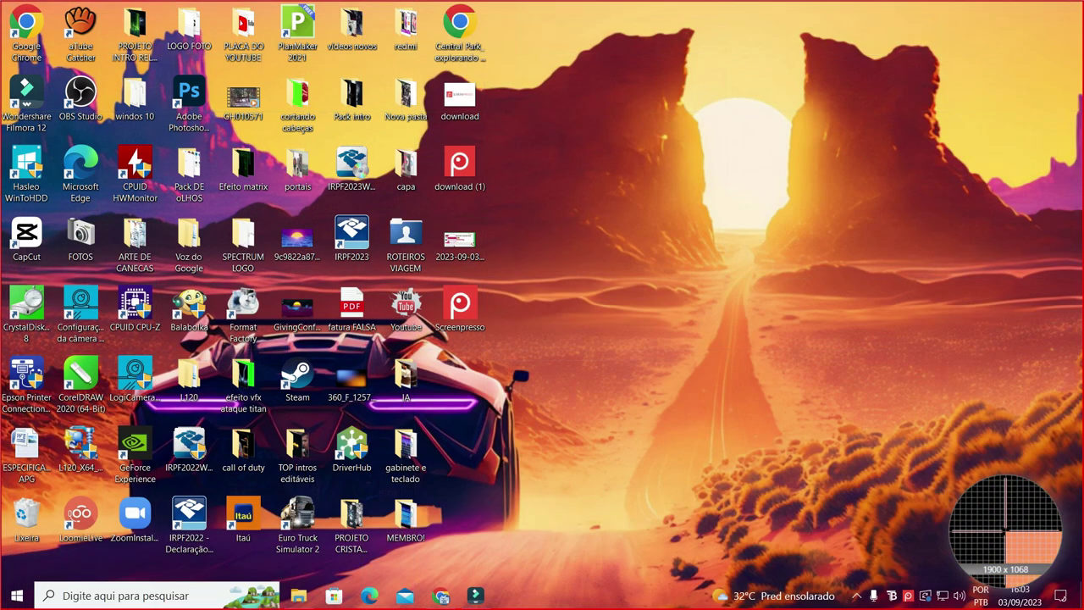
drag(0, 0, 483, 560)
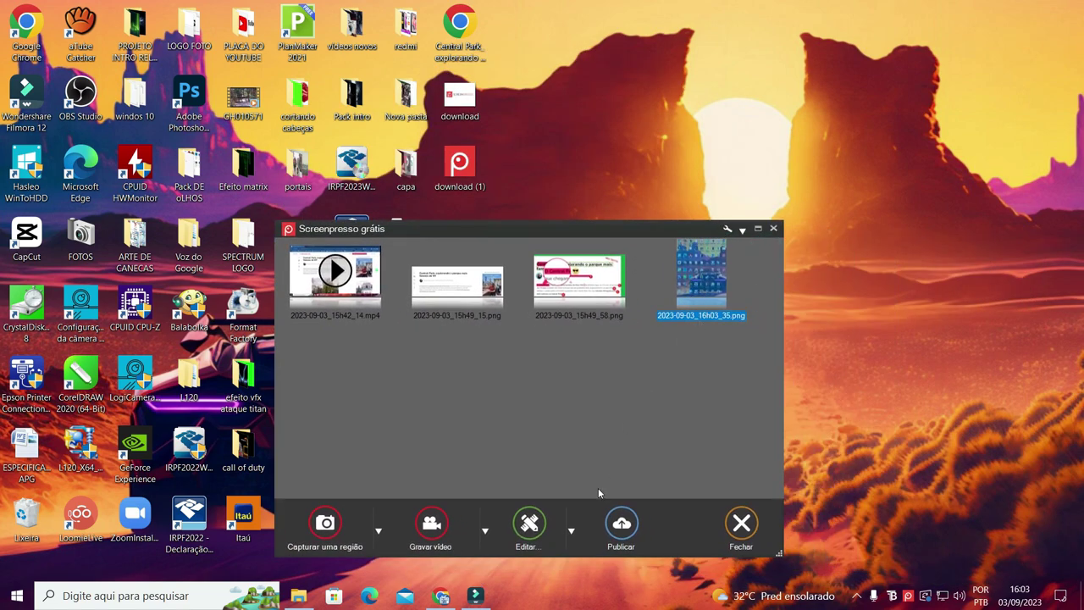
click(529, 523)
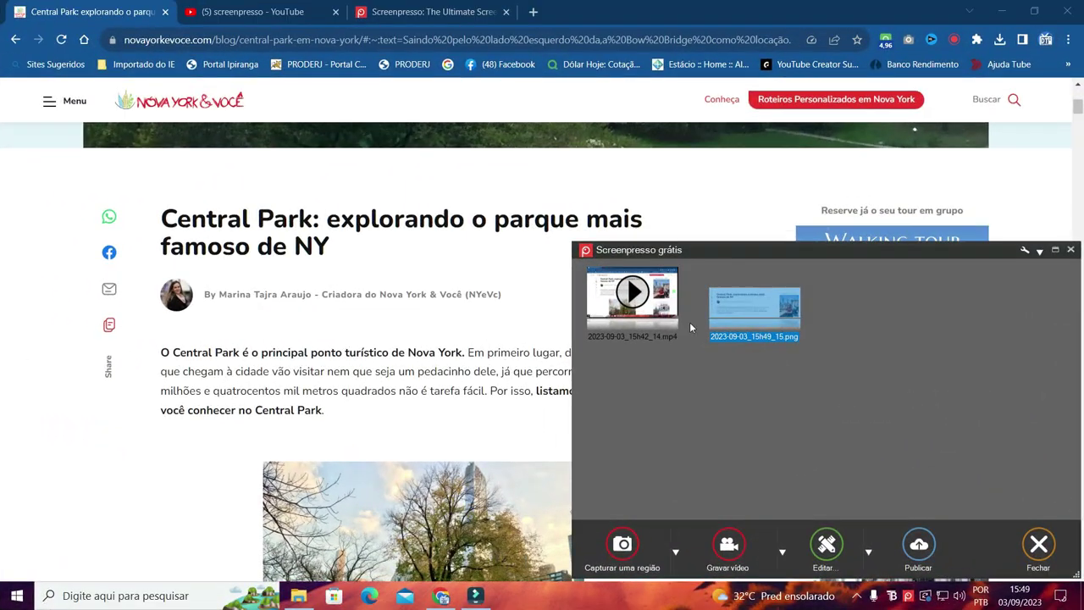
- Capture the web page region spanning the Central Park article's heading, introduction and the walking tour image
click(631, 549)
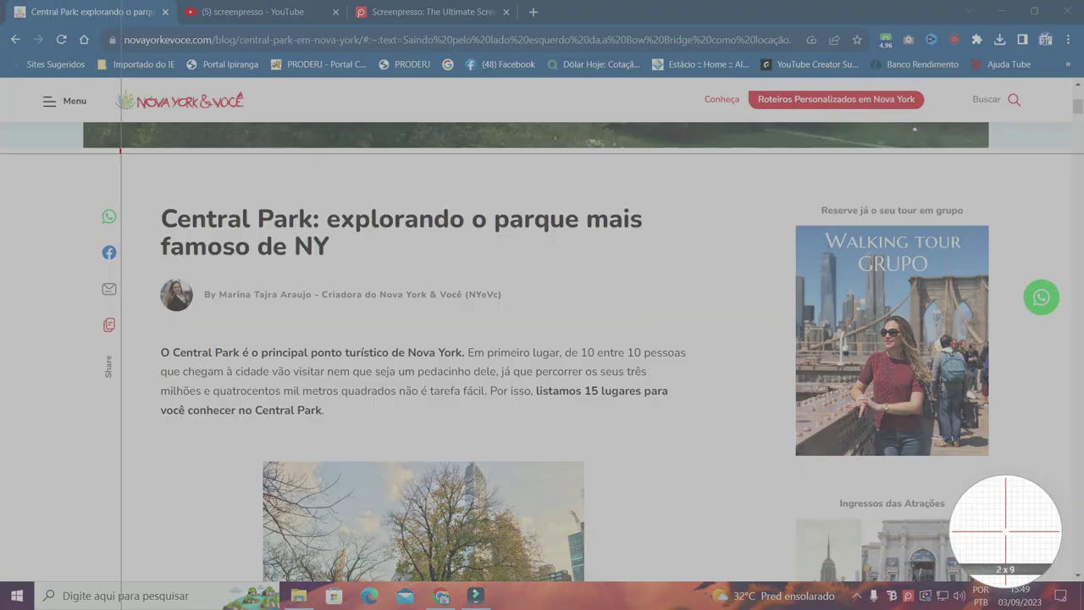
drag(120, 149, 1006, 457)
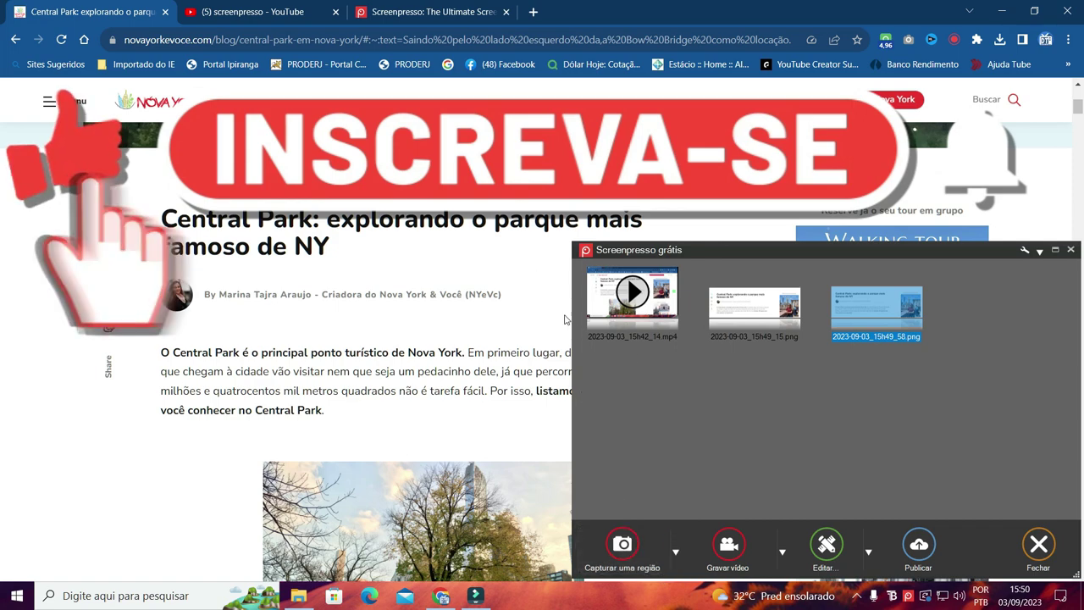
- Try another region capture over the Central Park web page
drag(620, 251, 342, 223)
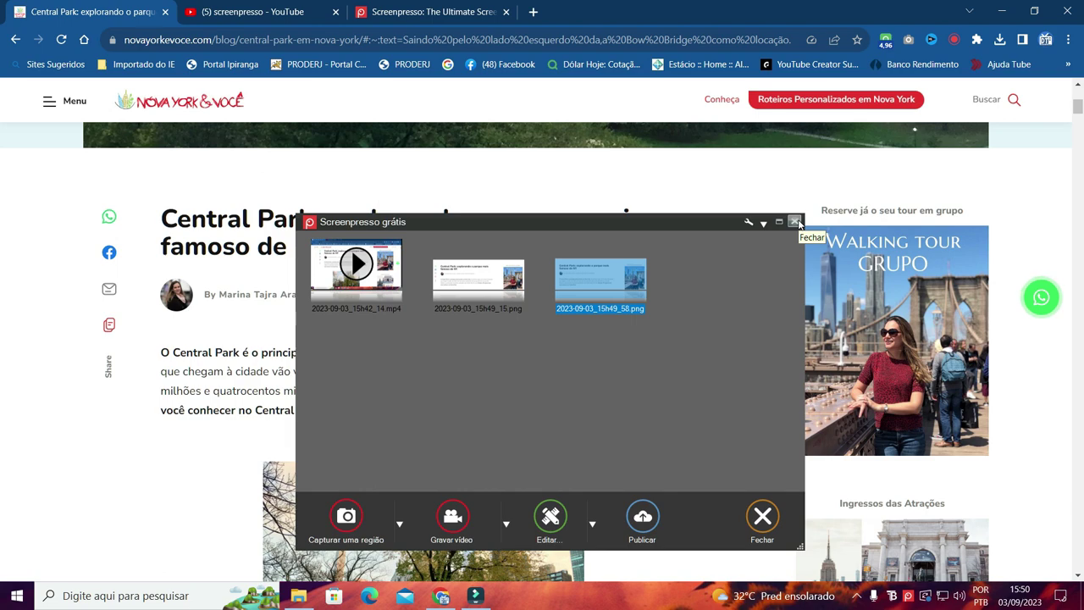
click(346, 515)
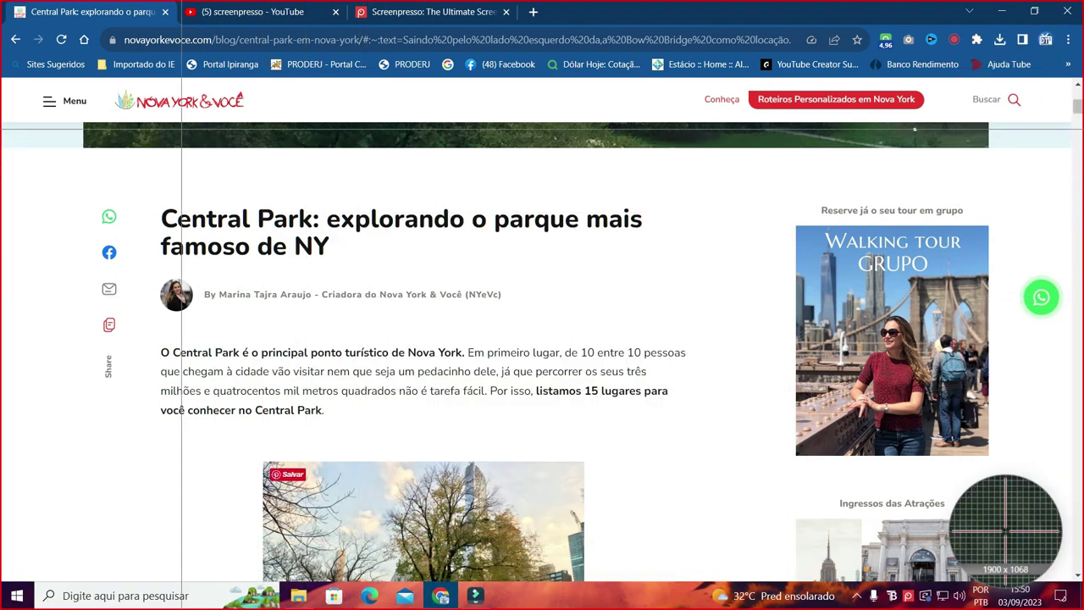
drag(5, 79, 3, 609)
drag(756, 249, 383, 229)
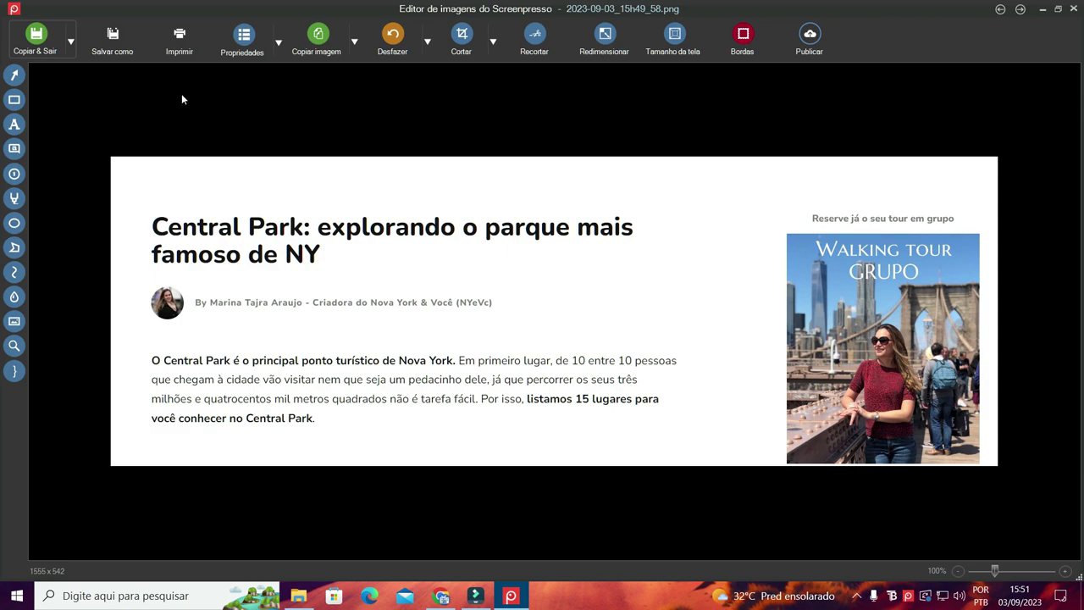
- Crop the article screenshot to the heading, author line and introductory paragraph, leaving out the walking tour image
click(270, 53)
click(269, 52)
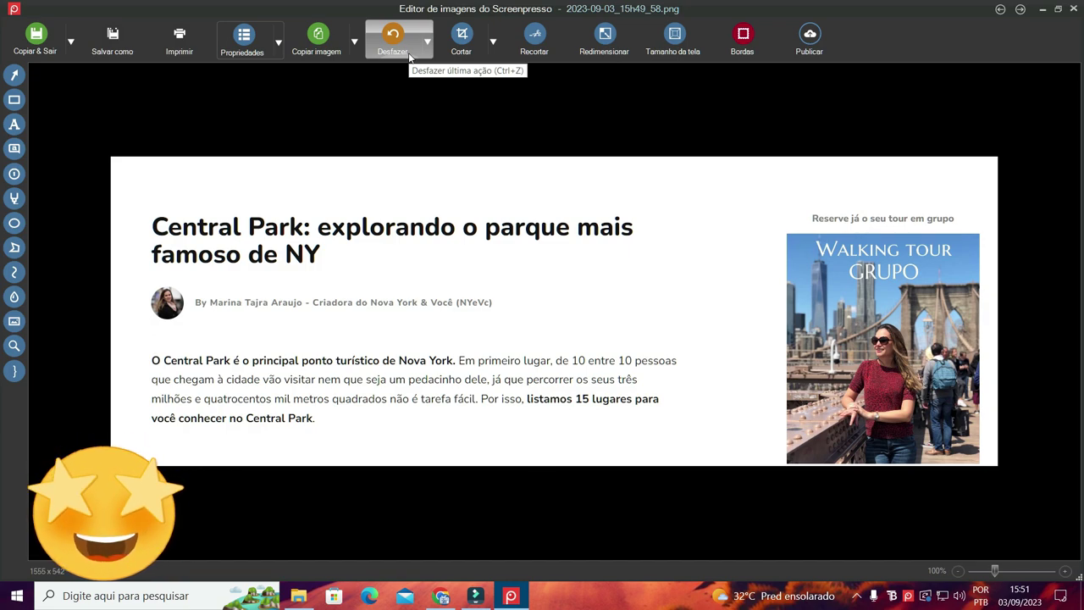
click(457, 55)
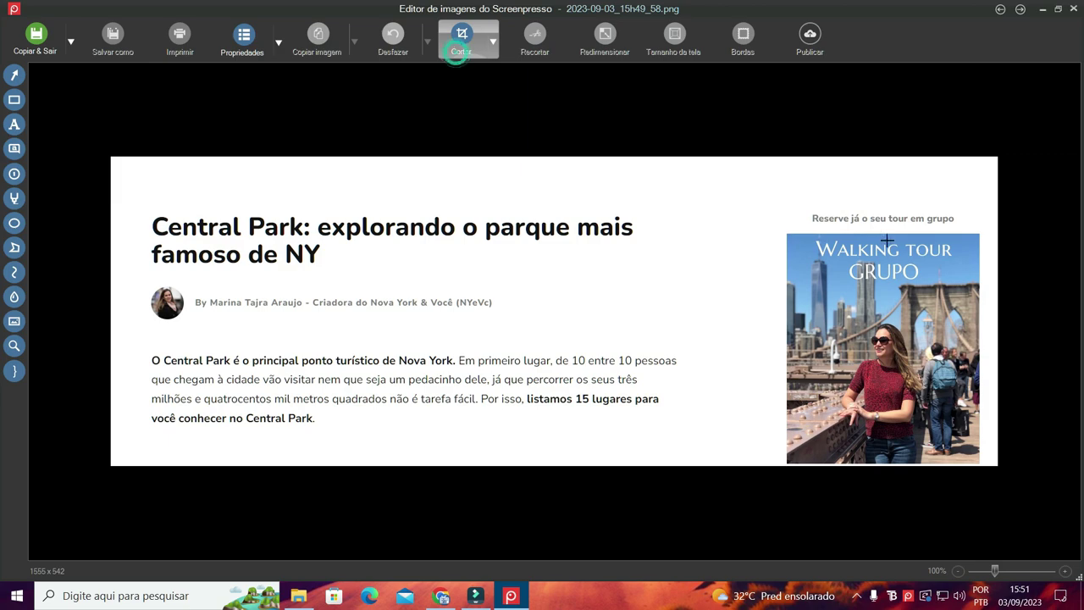
drag(133, 172, 691, 435)
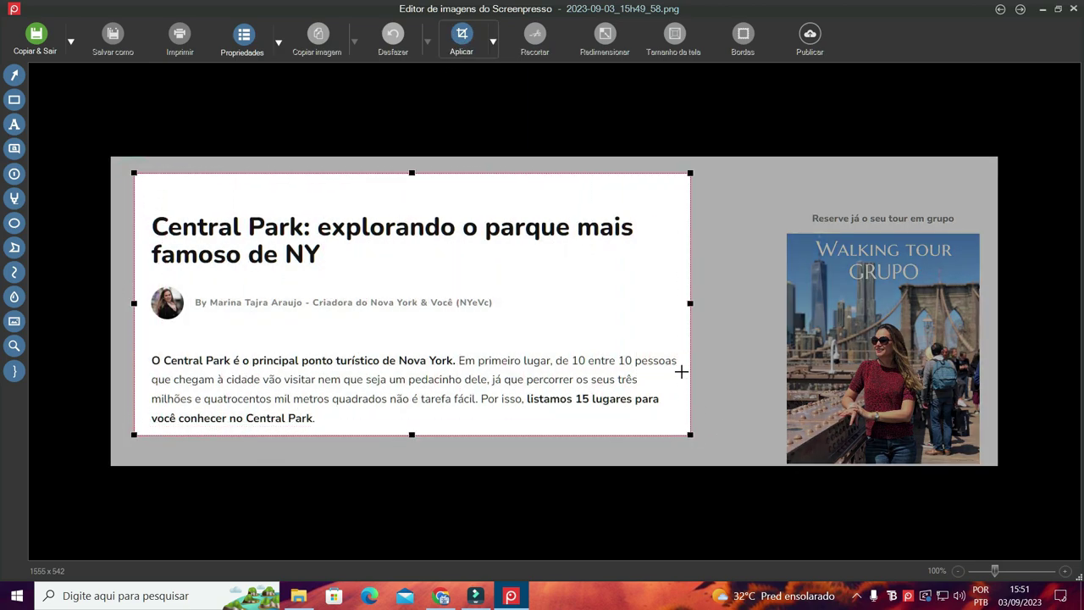
click(464, 37)
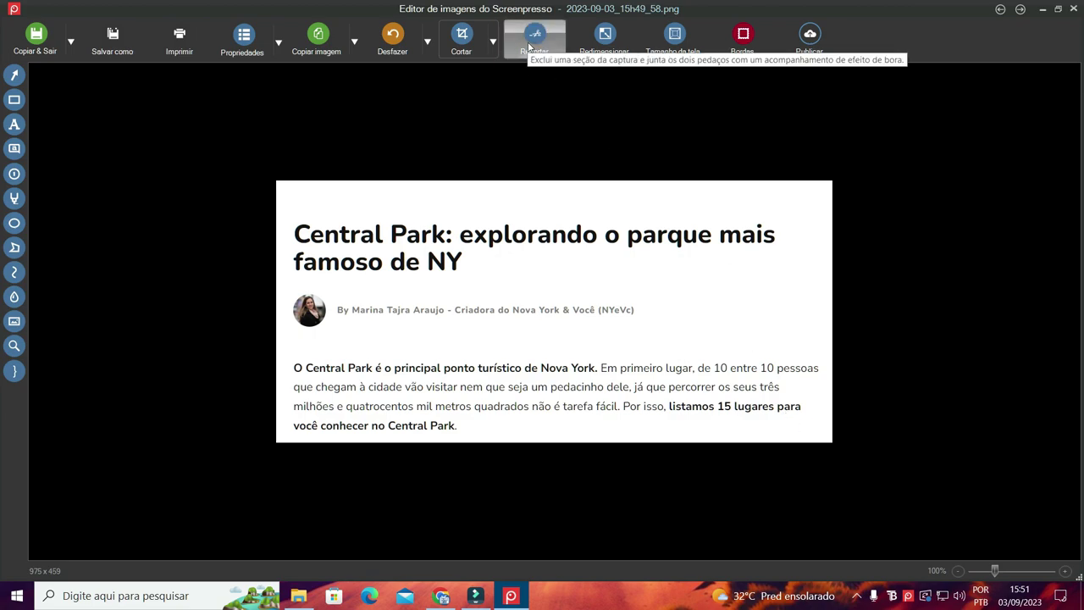
- Review the image resize, canvas size, border effects and publishing options without applying any of them
click(605, 37)
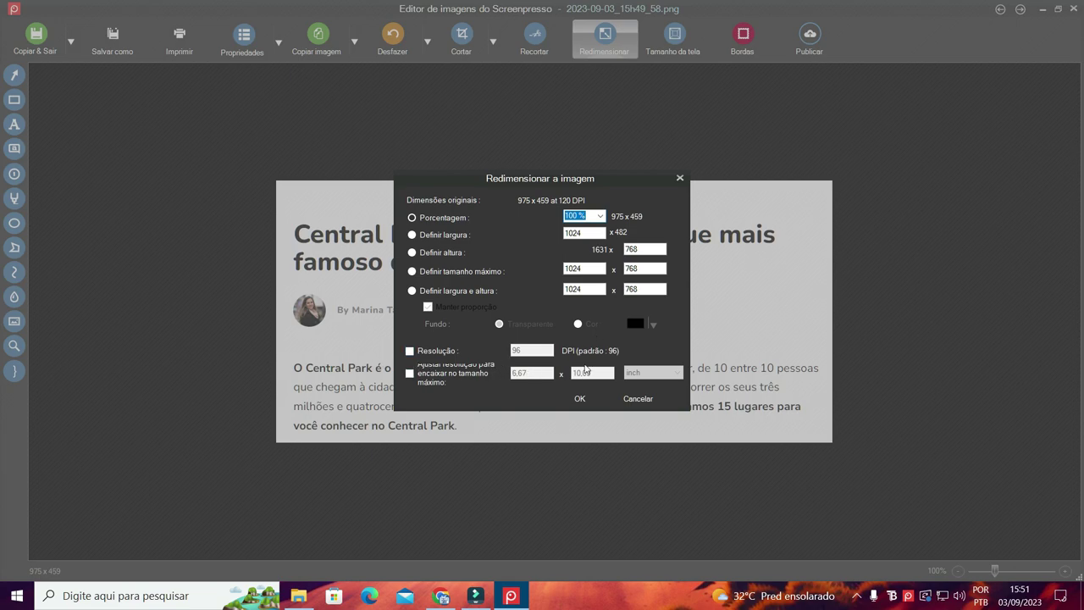
click(638, 398)
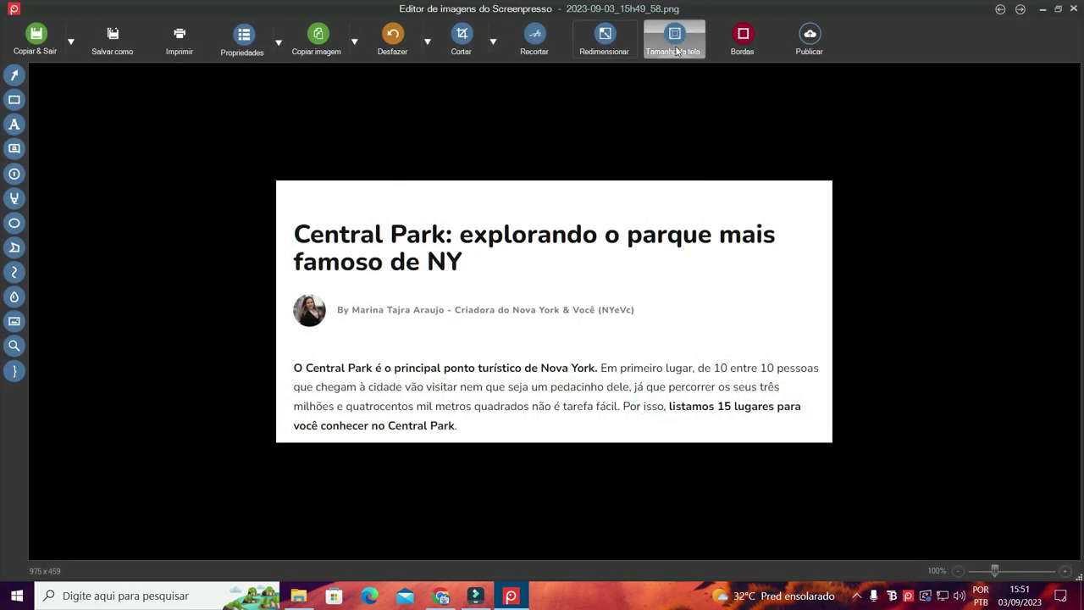
click(675, 41)
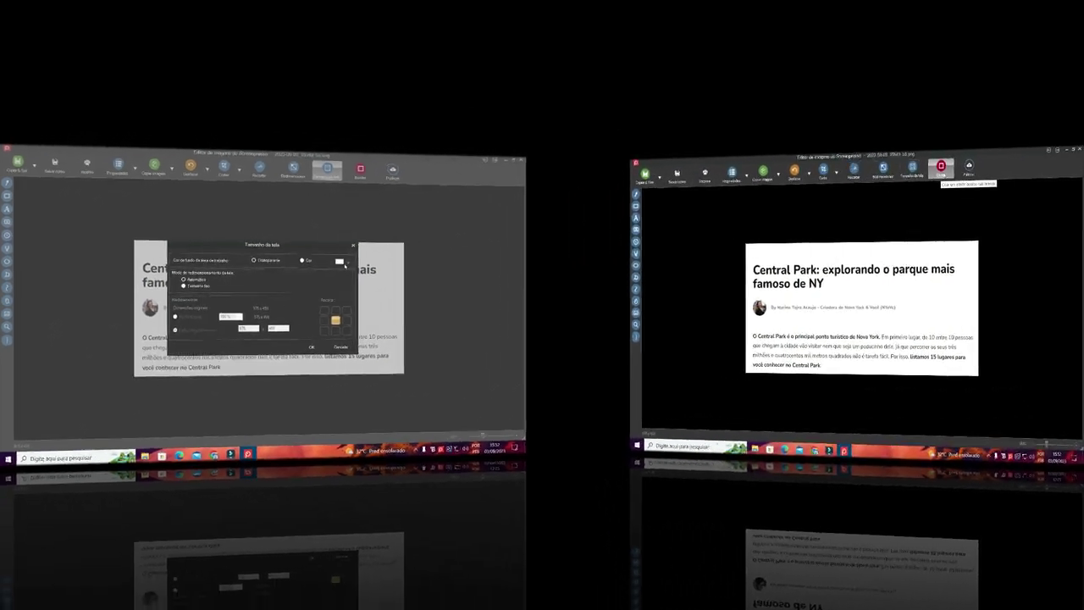
click(786, 76)
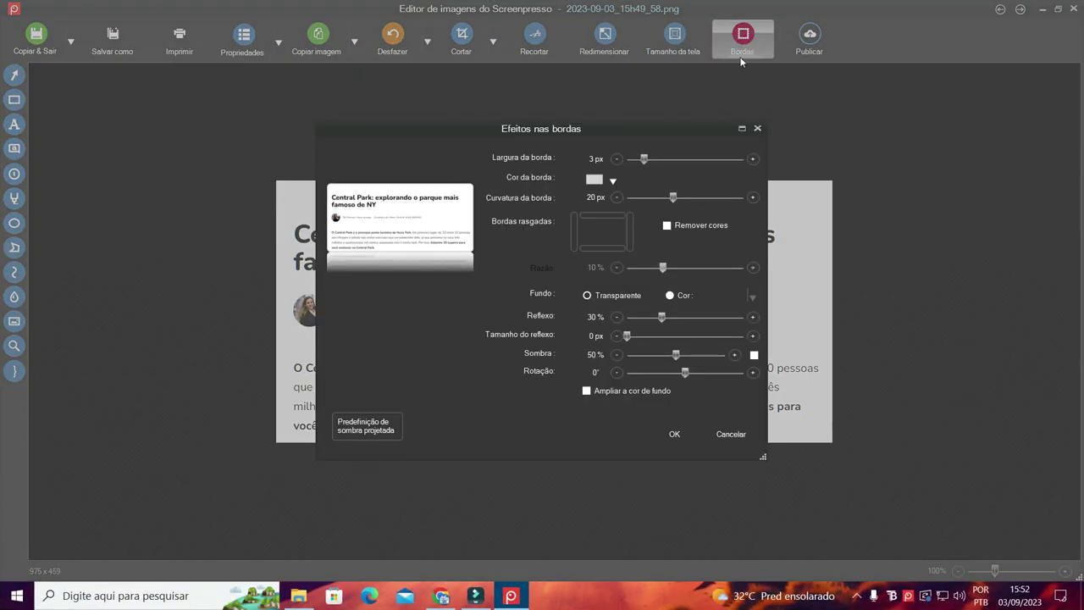
click(793, 94)
click(758, 128)
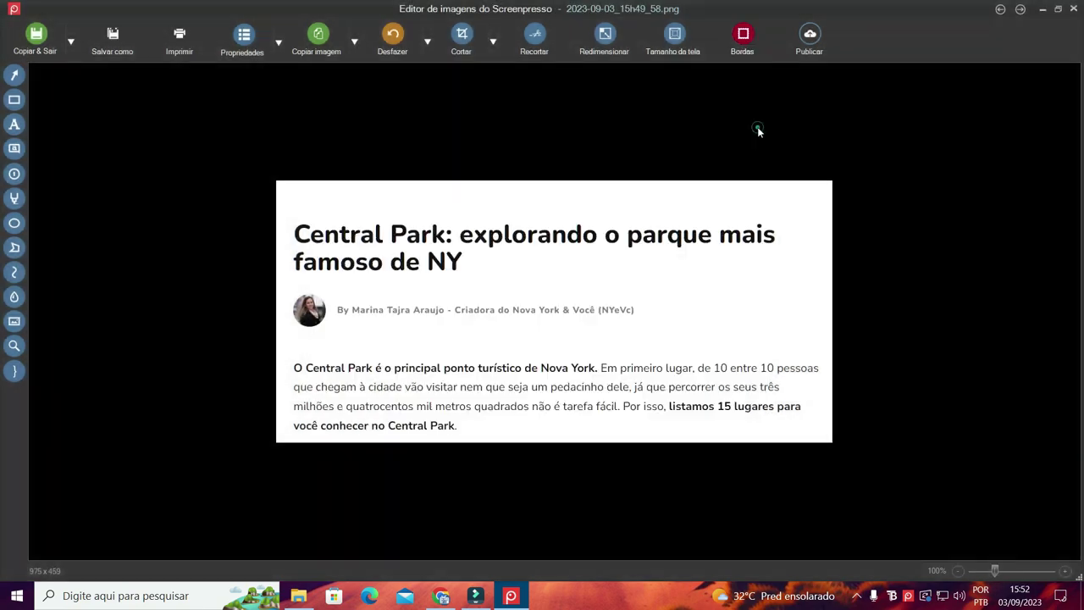
click(812, 41)
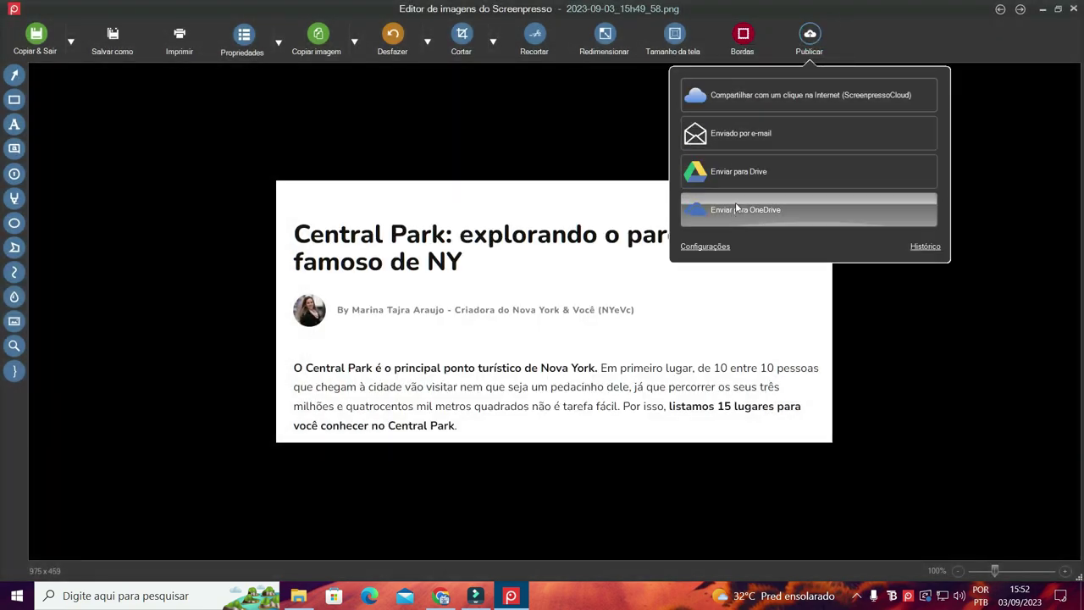
- Draw a red arrow in the first preset style from the author line up to "NY" at the heading's end
click(13, 76)
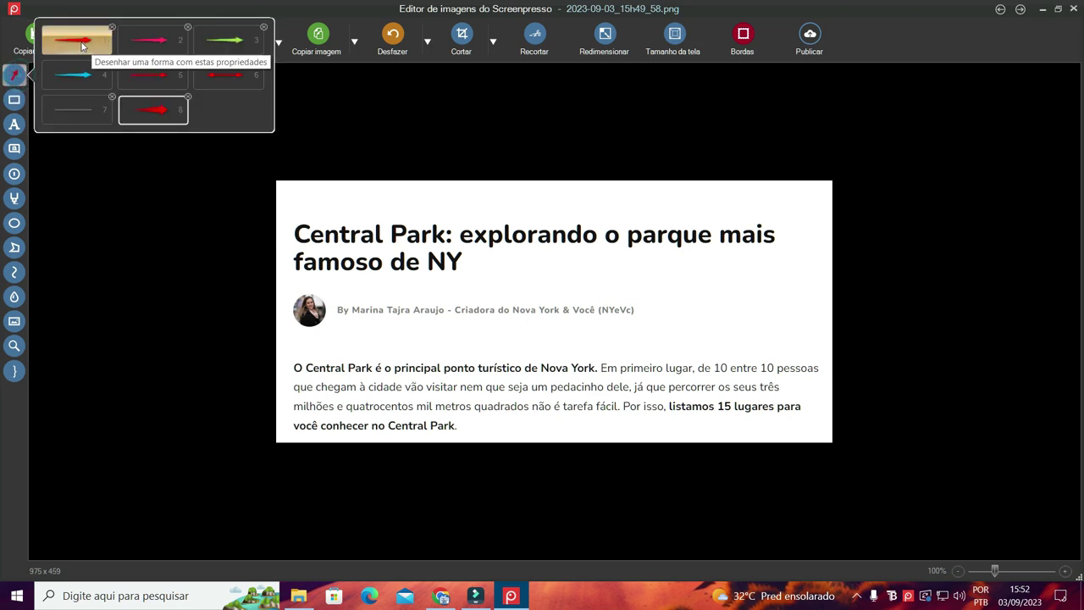
click(82, 45)
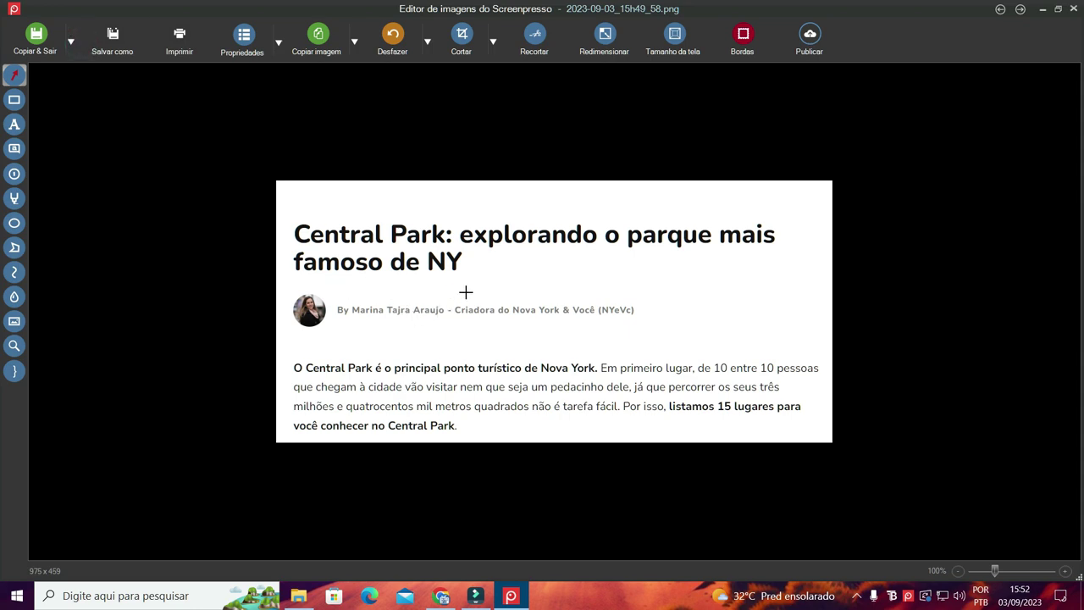
drag(470, 267, 581, 309)
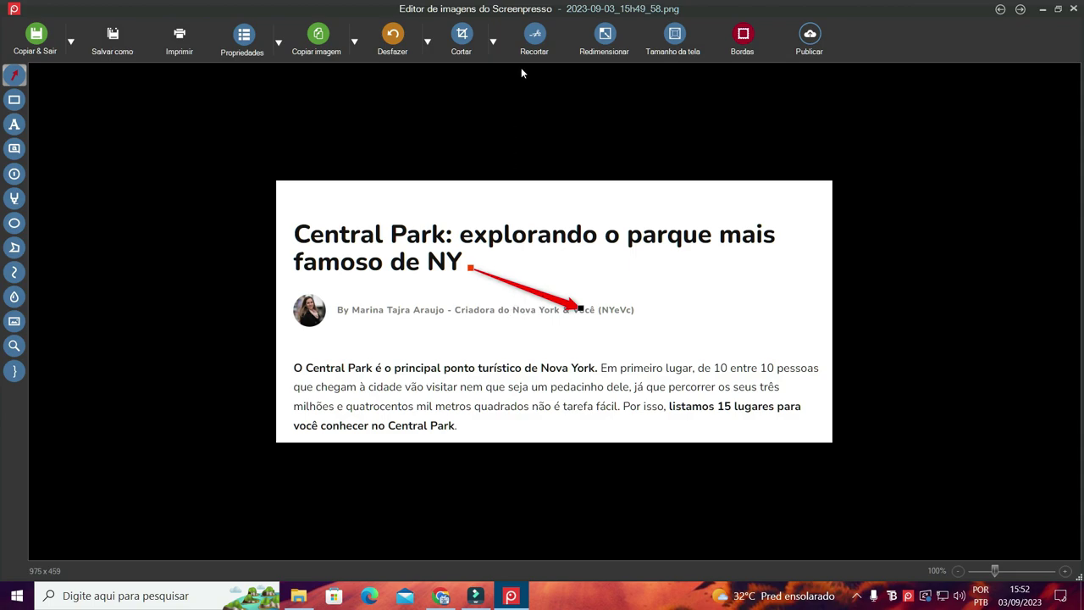
click(392, 38)
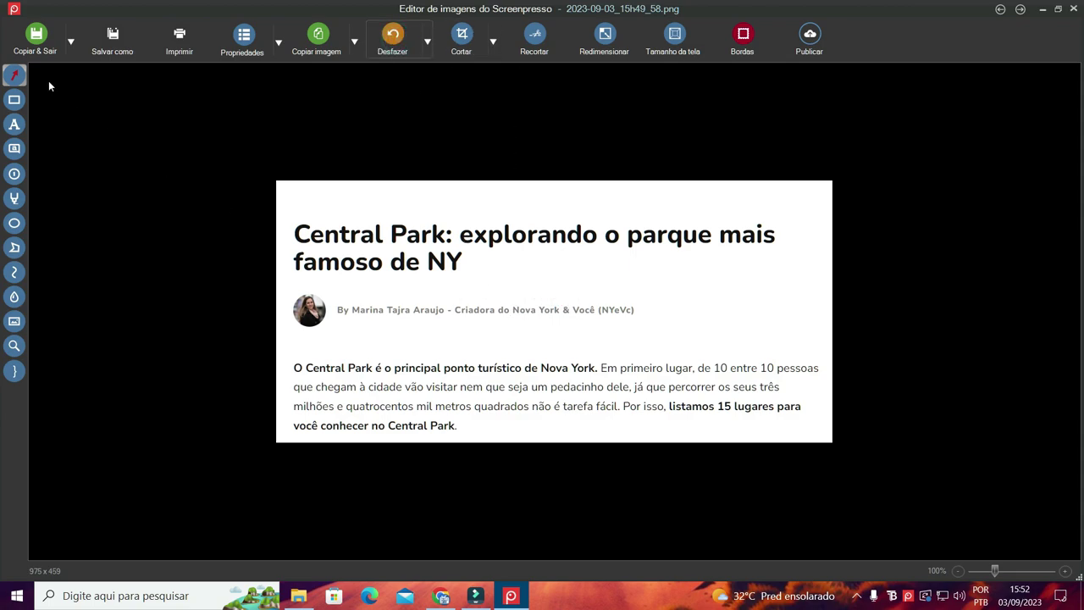
click(16, 77)
drag(517, 299, 467, 267)
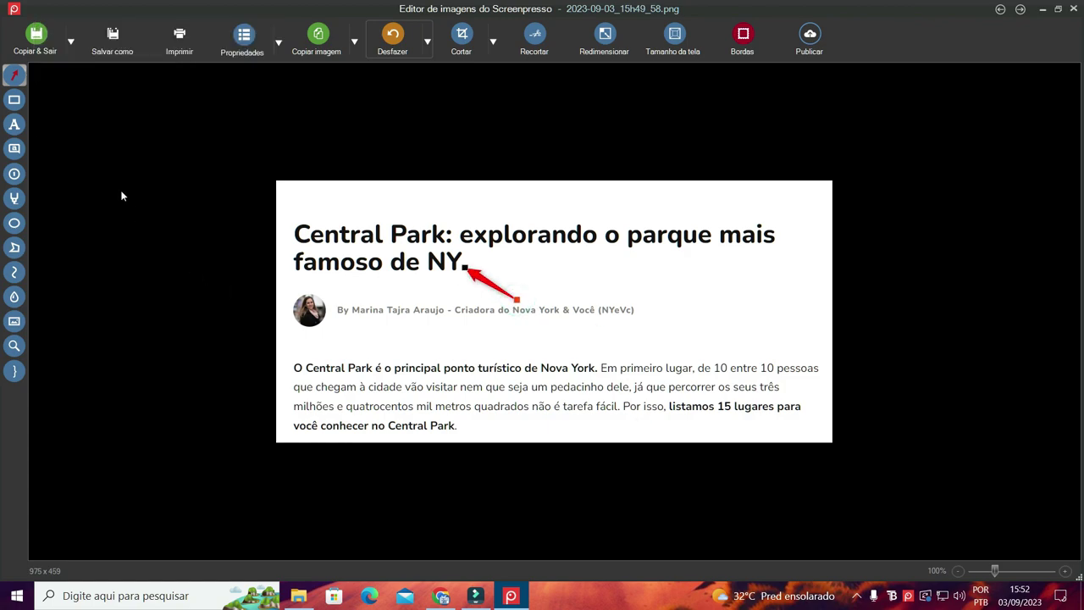
- Frame the heading with two green rectangles, one around "Central Park: famoso de NY" and one around "explorando o parque mais"
click(14, 101)
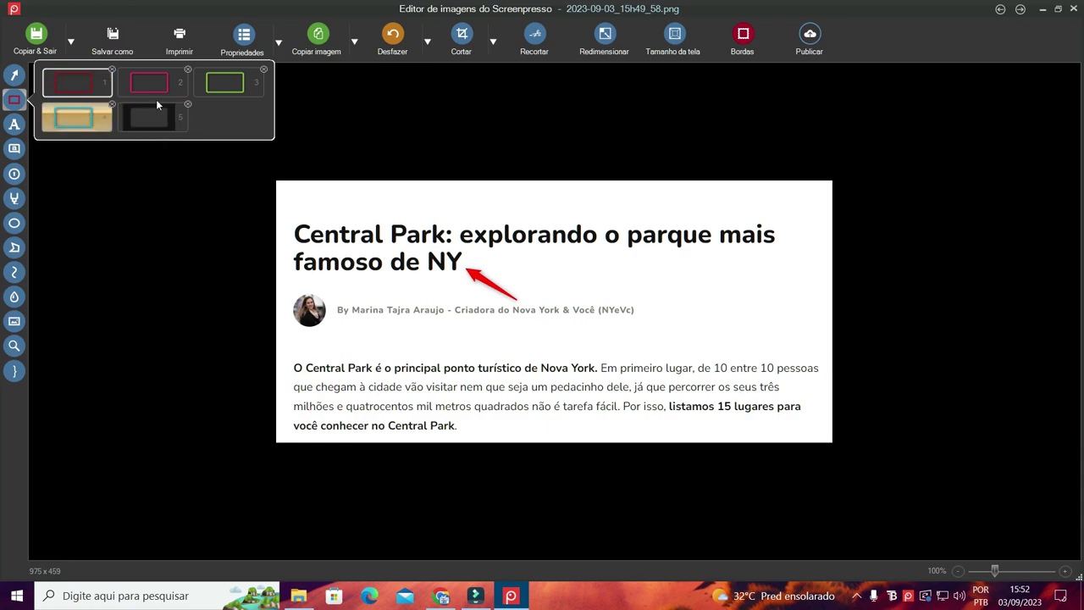
click(228, 82)
drag(292, 222, 780, 221)
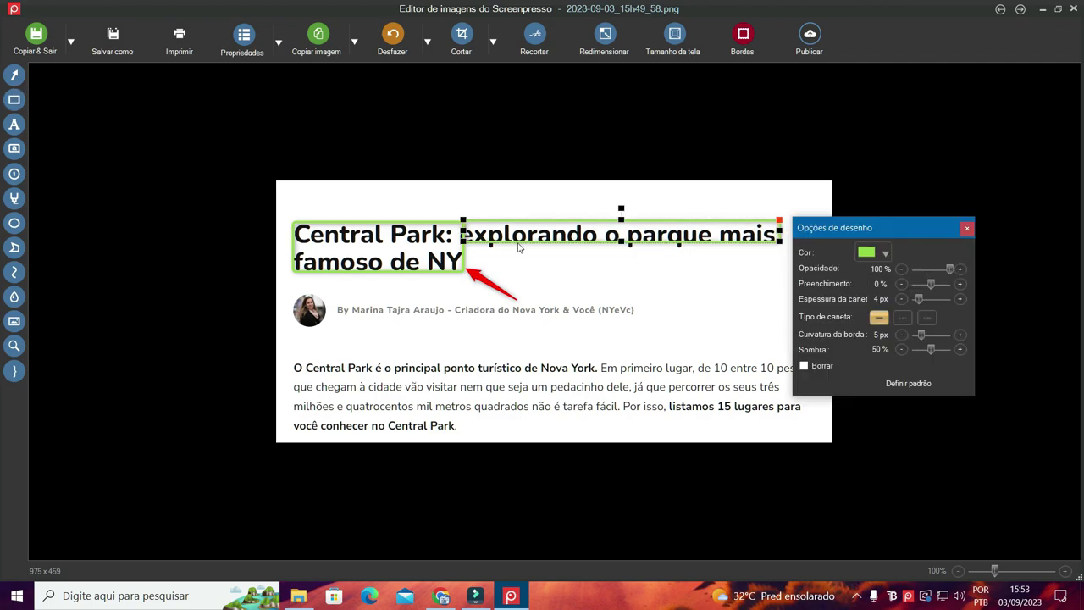
click(621, 245)
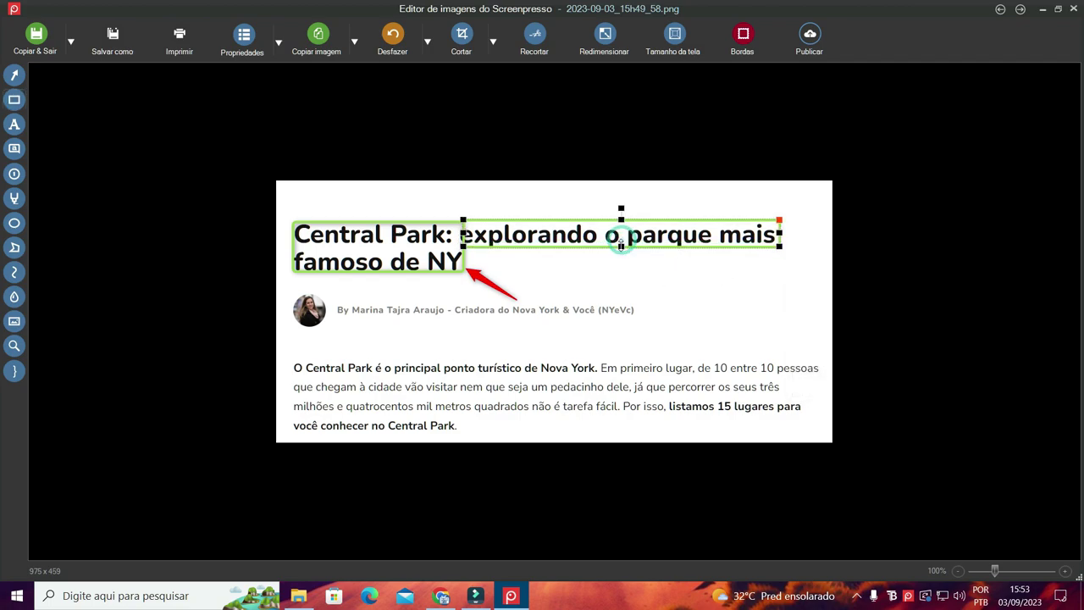
drag(462, 235, 458, 235)
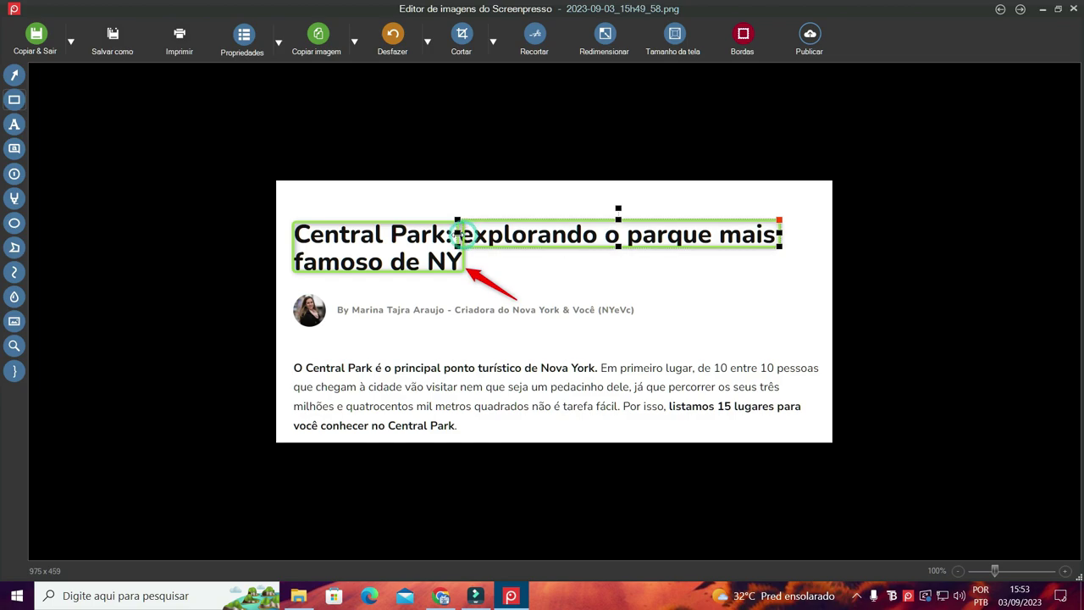
click(570, 280)
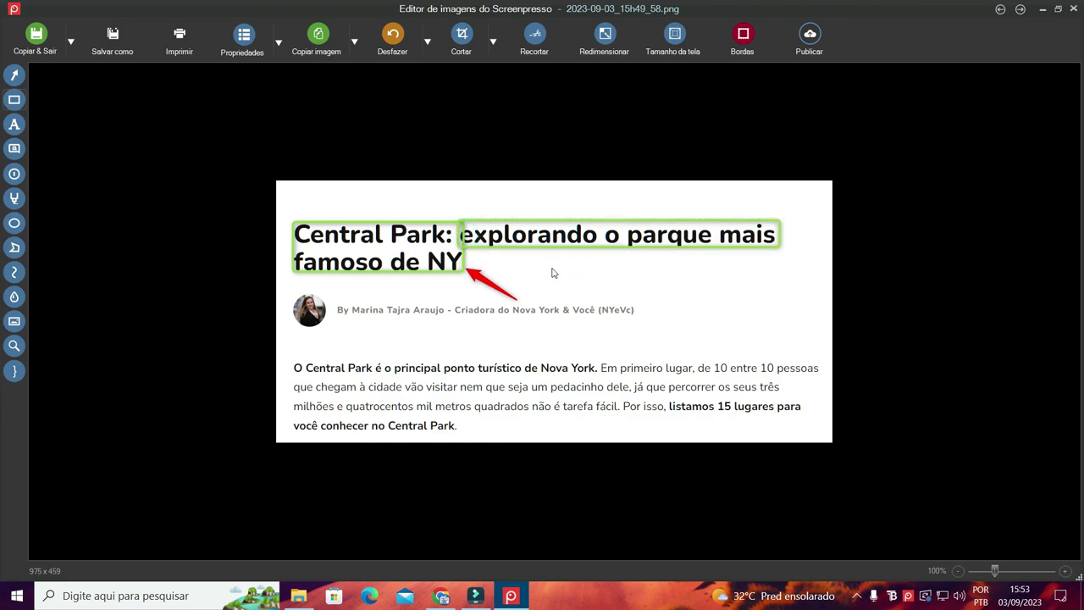
- Add a red text annotation reading "MEU TEXTO!" over the article heading
click(15, 127)
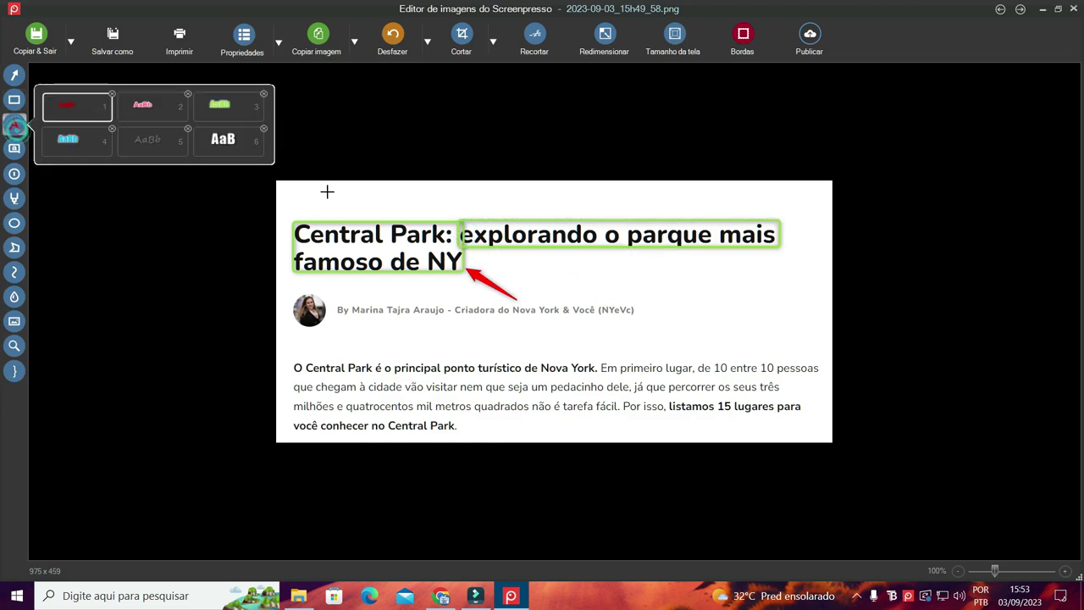
click(215, 137)
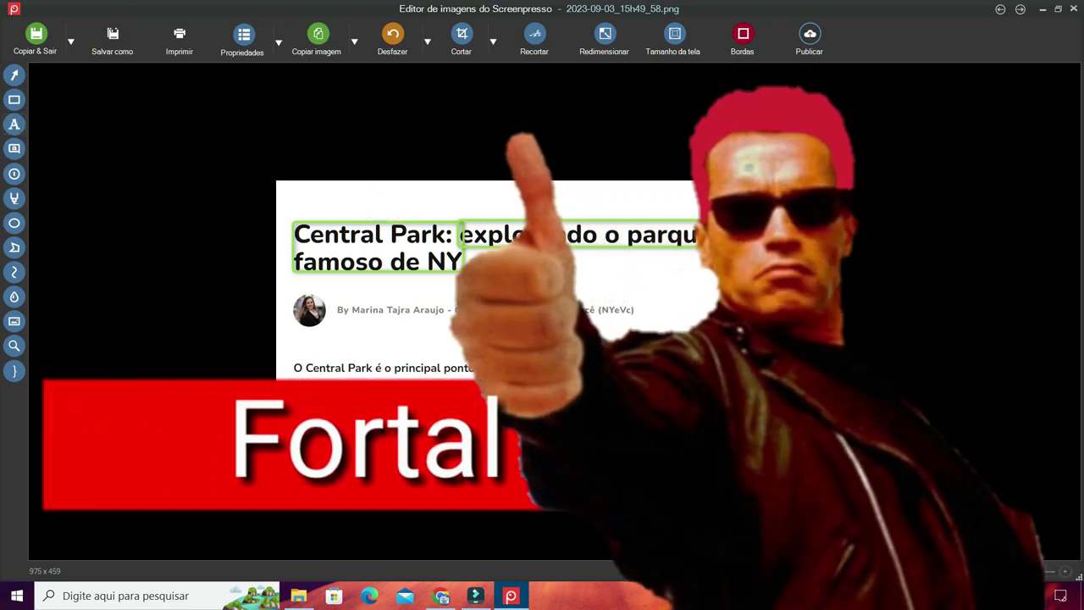
scroll(679, 287, up, 3)
scroll(555, 314, down, 3)
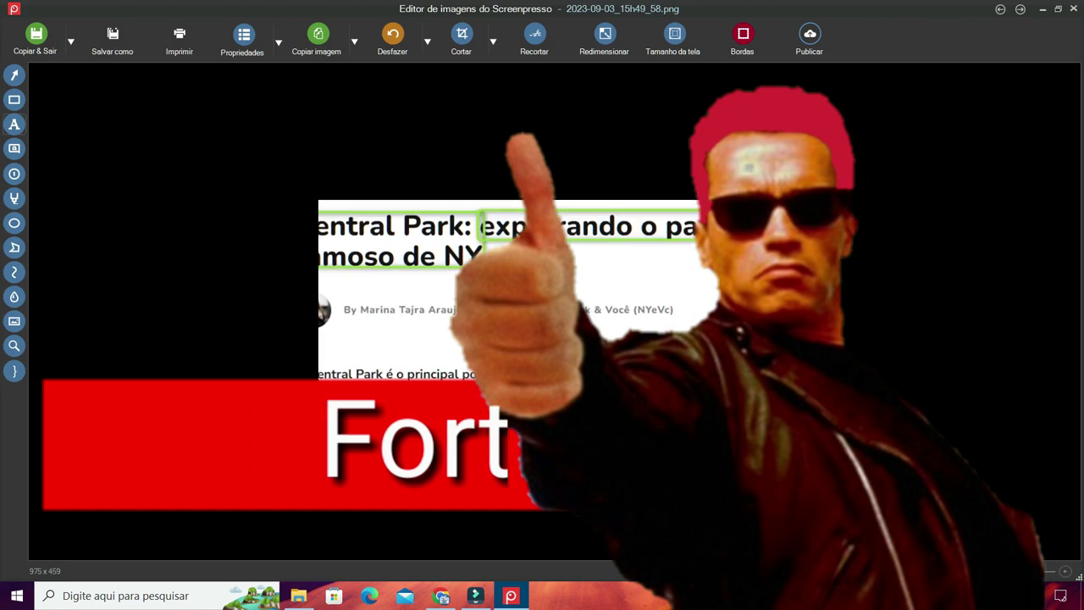
scroll(555, 313, up, 2)
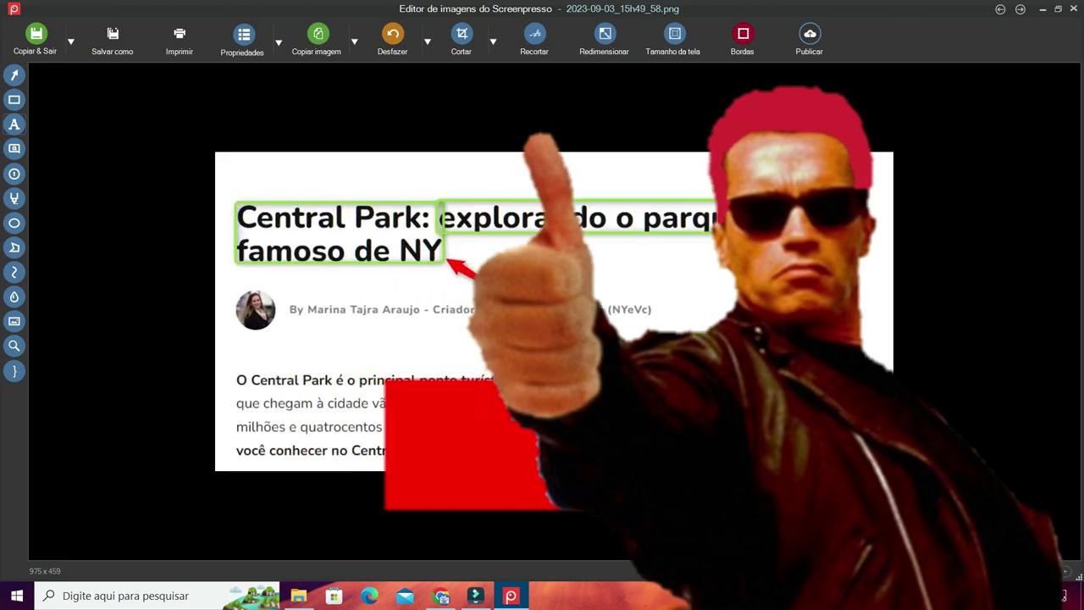
click(14, 123)
drag(325, 183, 521, 256)
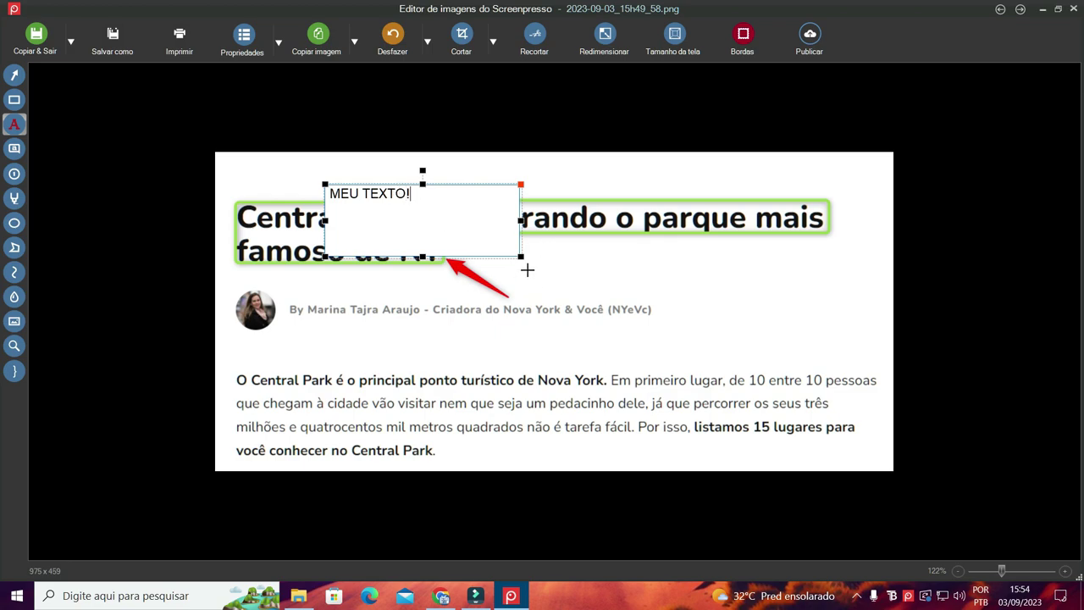
- Shrink the "MEU TEXTO!" text box to about one line of text and rotate it steeply clockwise
drag(521, 253, 486, 223)
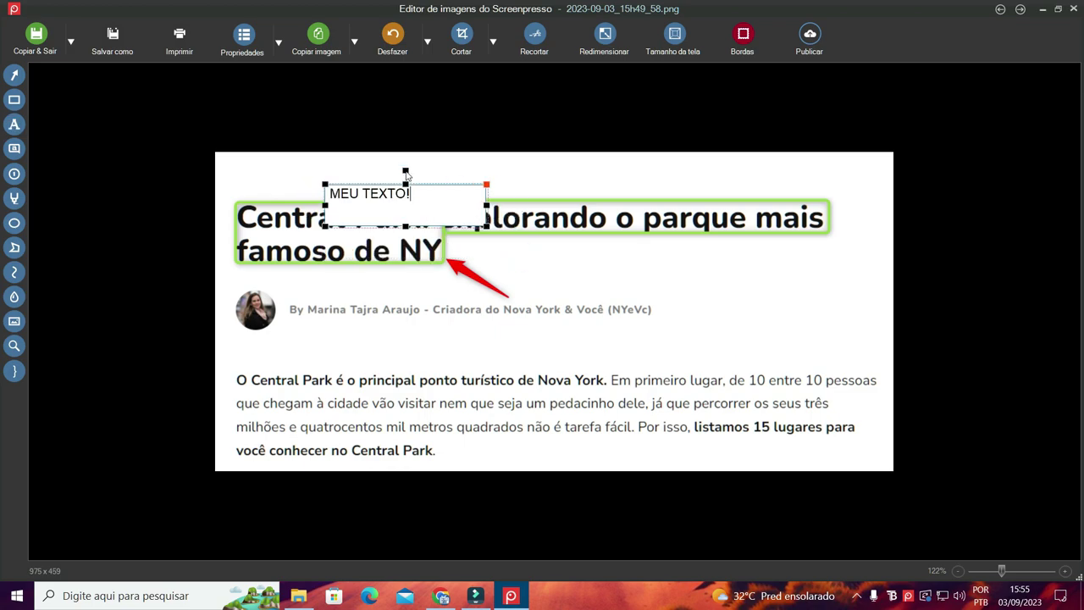
drag(405, 174, 457, 213)
click(493, 241)
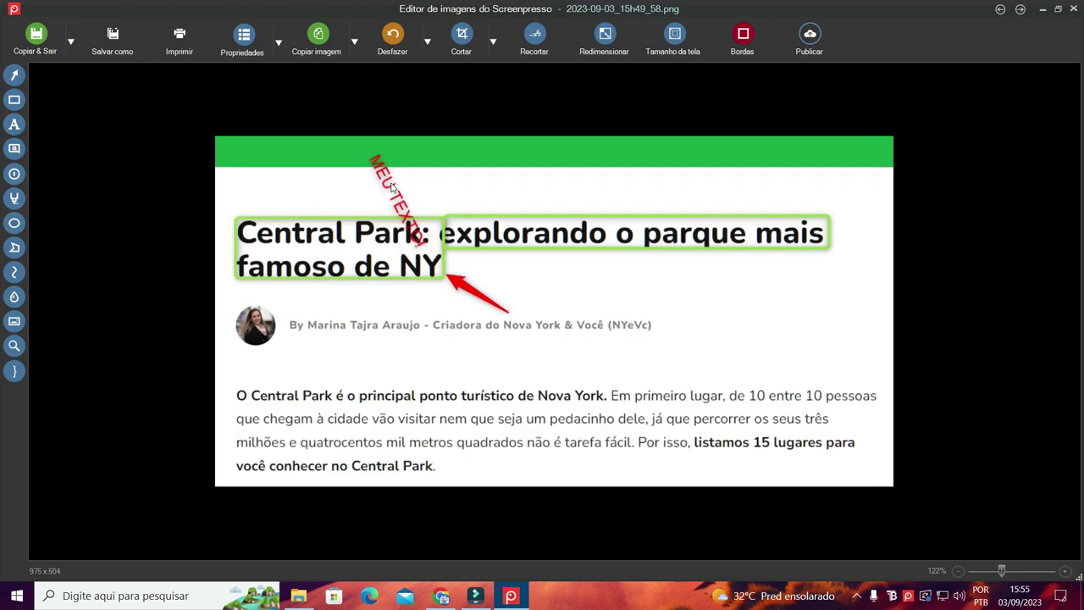
- Reduce the tilt of "MEU TEXTO!" to a slight clockwise slant and place it above the end of the heading
drag(392, 187, 763, 290)
click(789, 339)
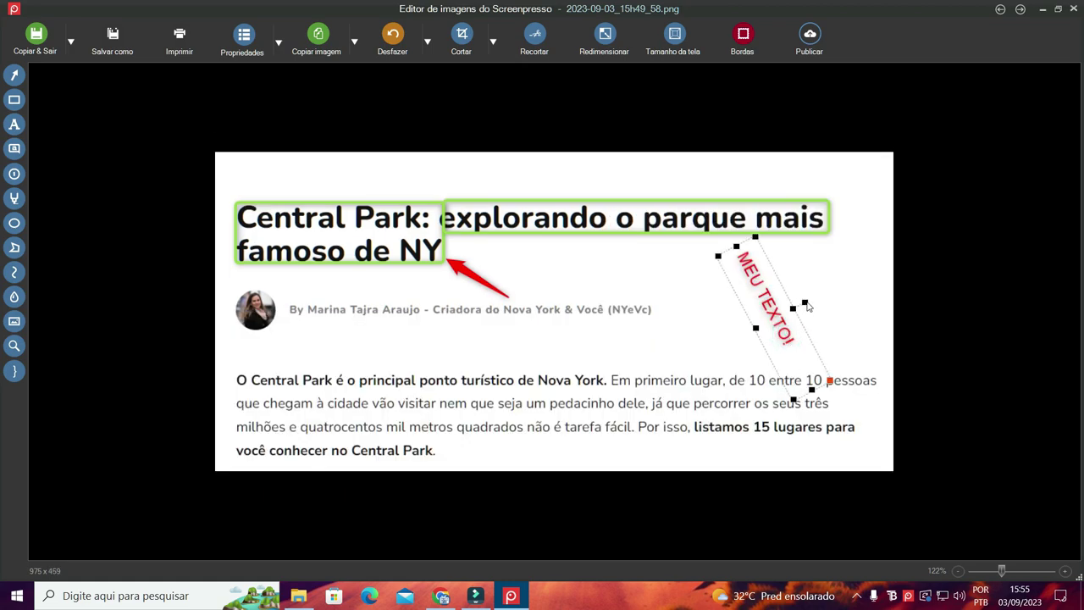
scroll(808, 307, up, 8)
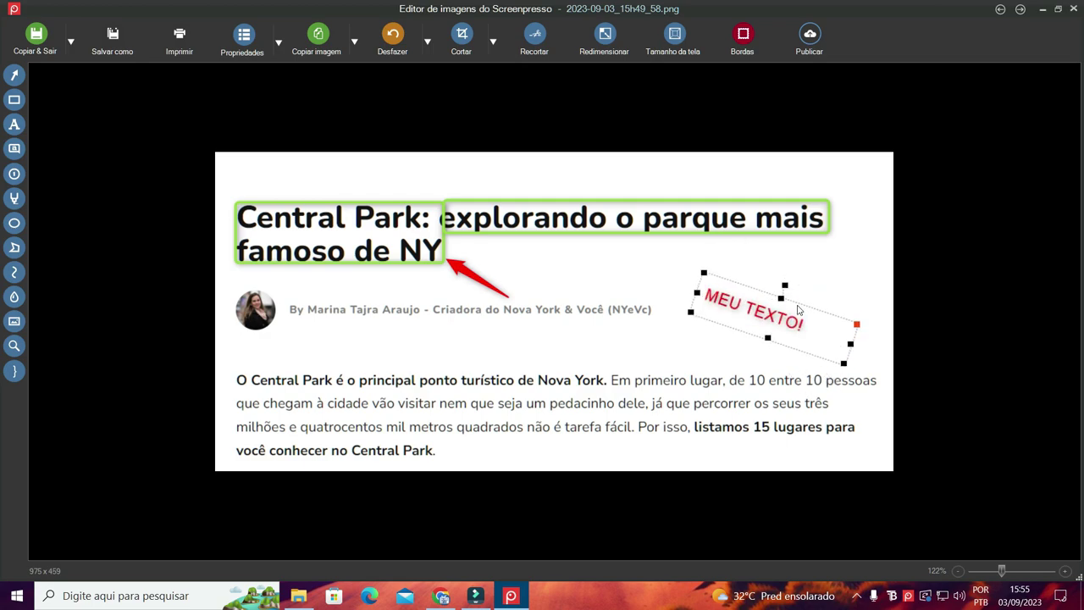
drag(797, 309, 861, 179)
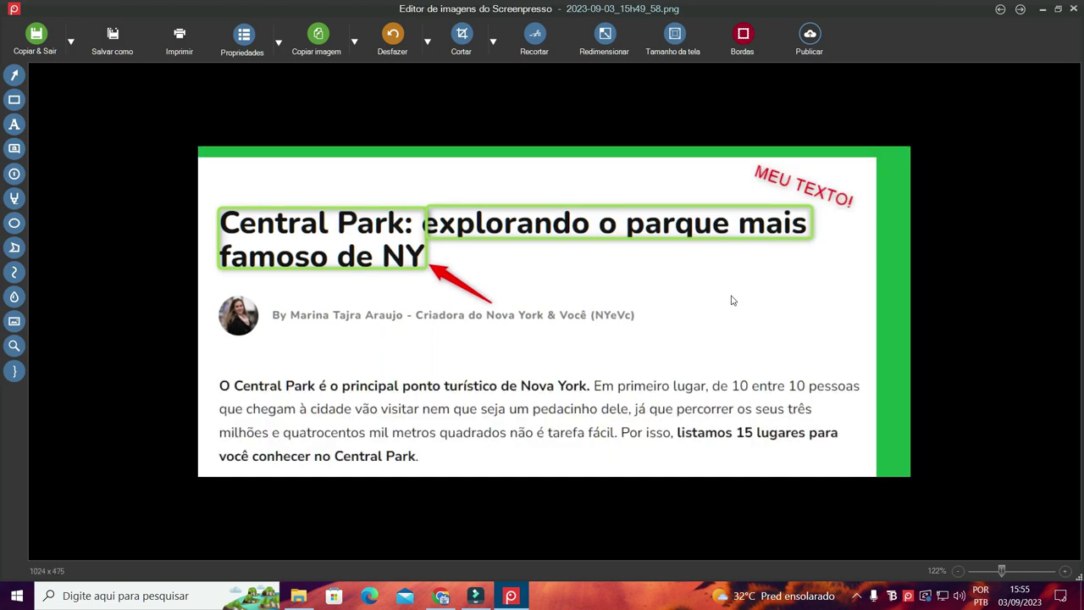
- Place red numbered markers 1 to 5: 1 at the end of the author line, 2 to 5 at the ends of the paragraph's four lines
click(16, 151)
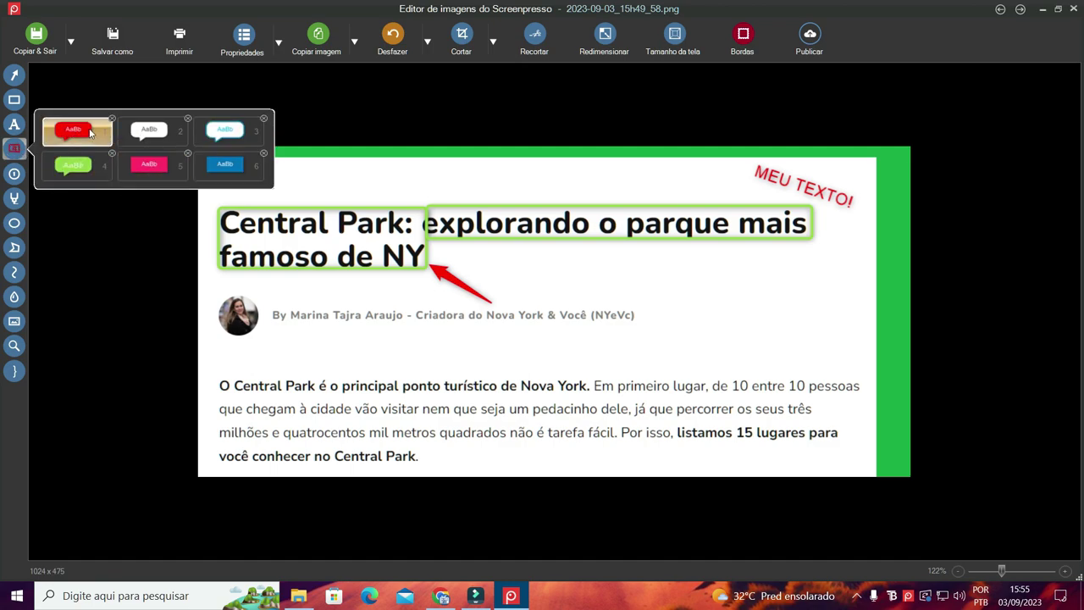
click(13, 173)
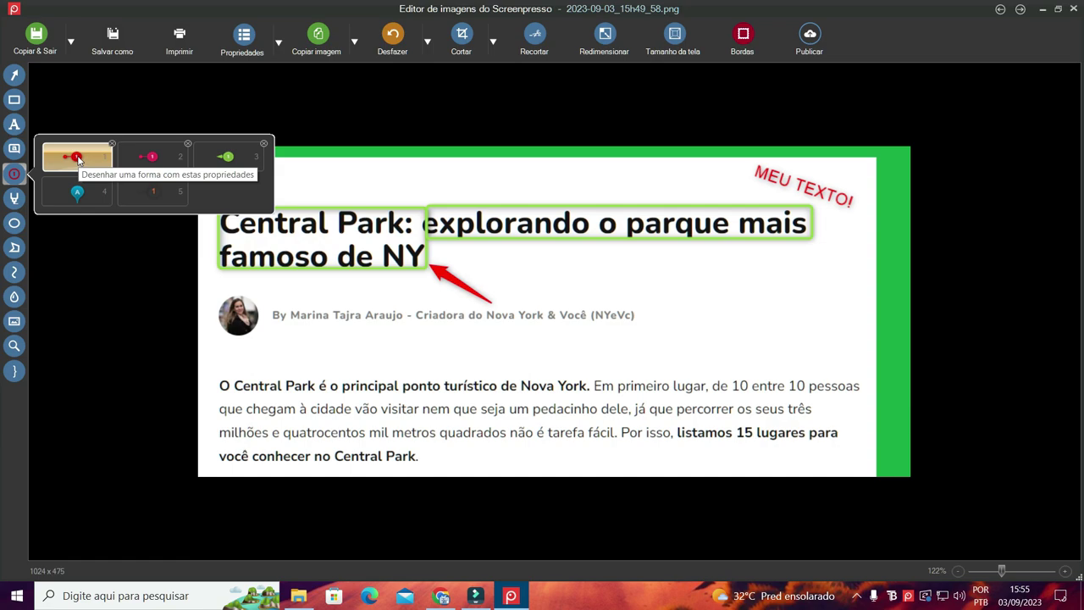
click(637, 314)
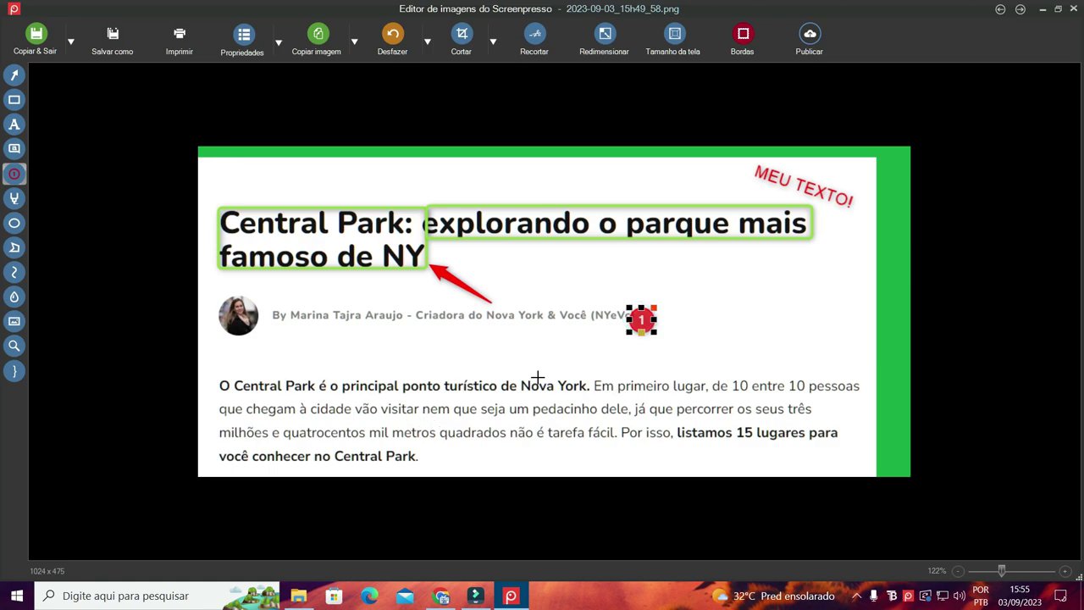
click(861, 385)
click(820, 408)
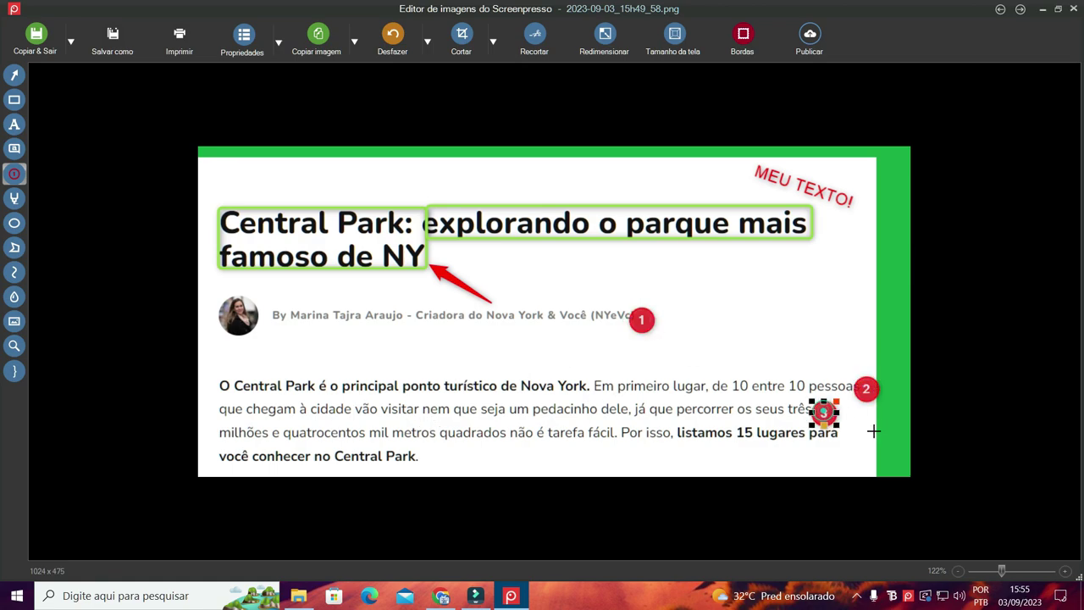
click(847, 435)
click(423, 458)
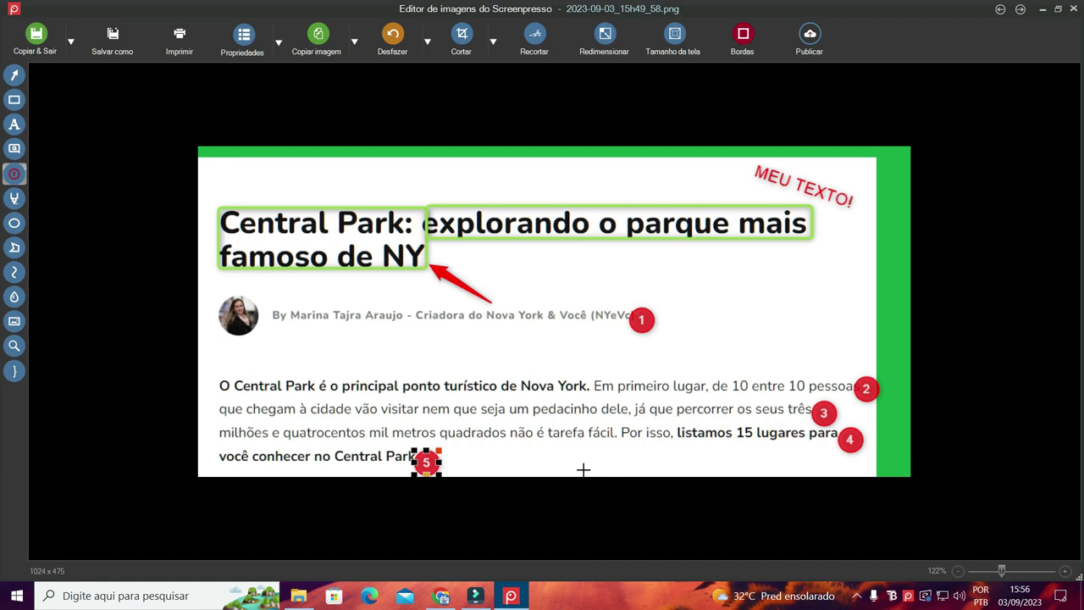
- Highlight the whole author line in pink
click(14, 199)
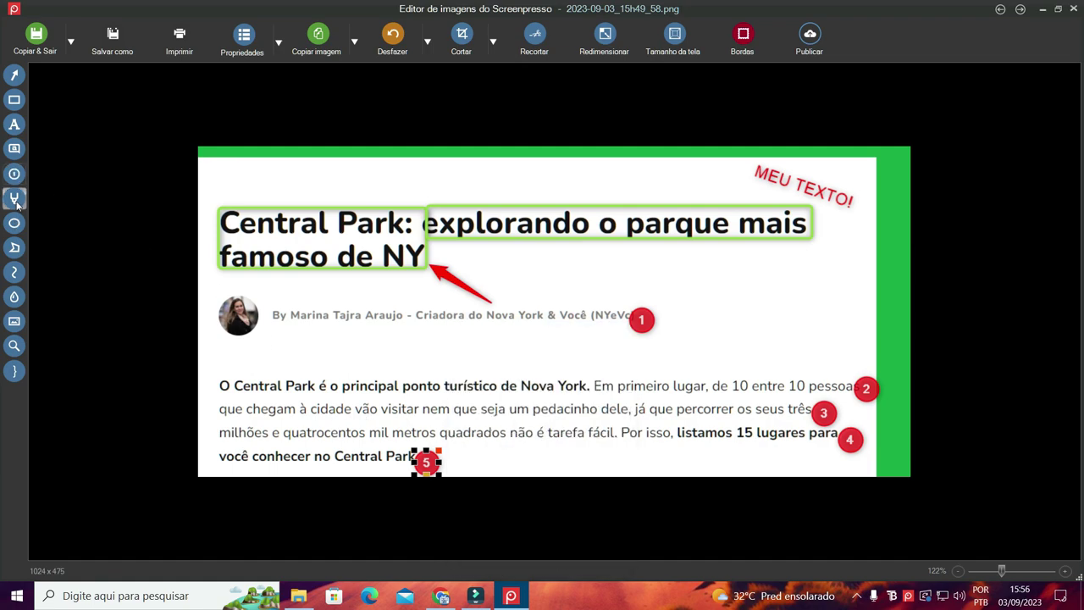
mouse_move(271, 309)
mouse_down()
mouse_move(283, 331)
mouse_move(313, 334)
mouse_move(634, 319)
mouse_up()
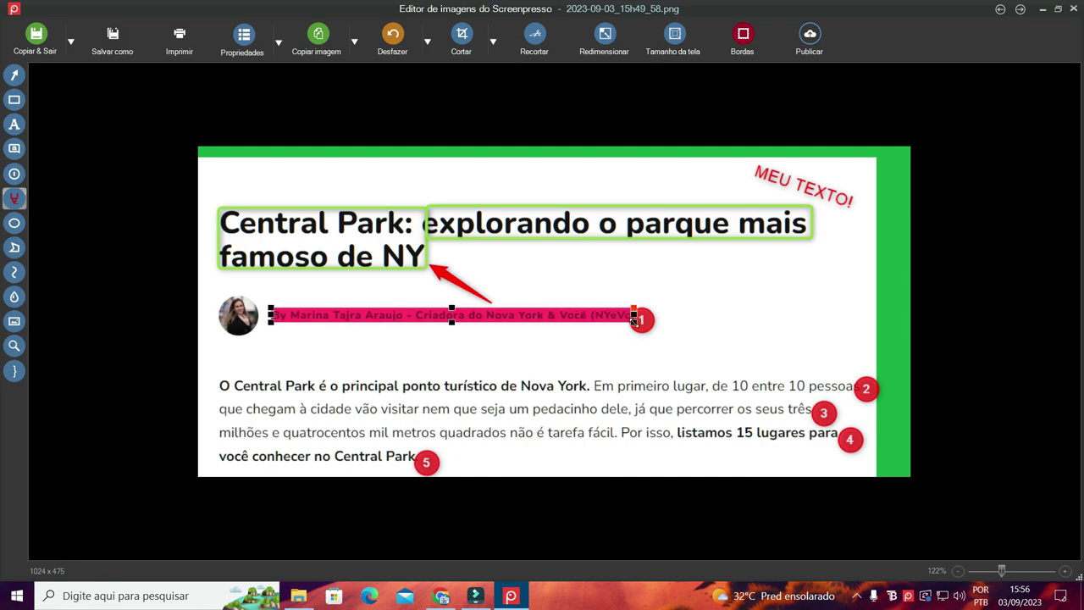
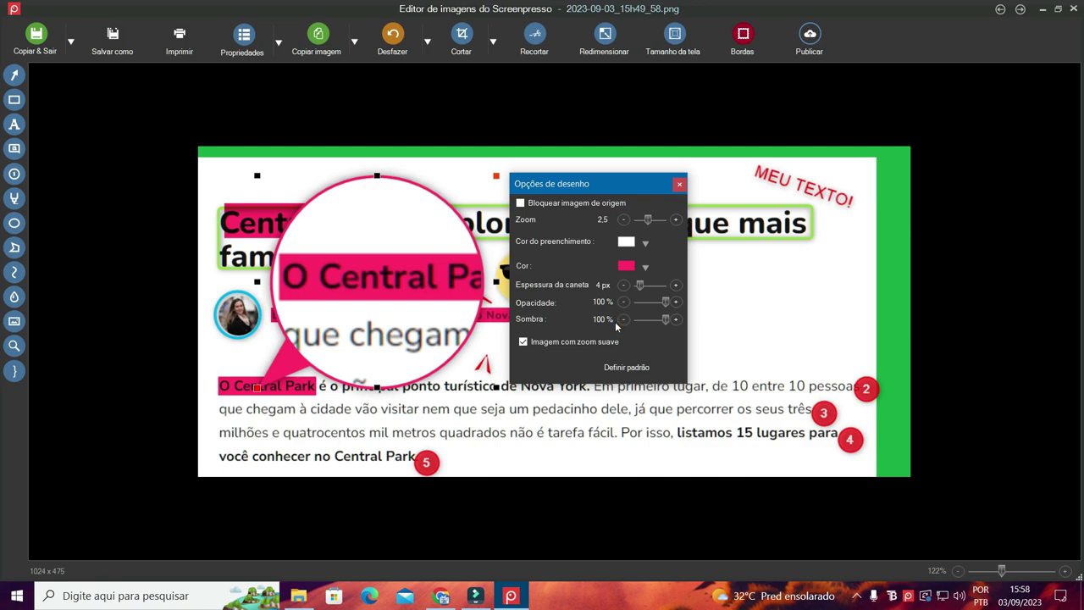
- Close the magnifier's drawing options and draw two red left curly braces side by side, between the emoji and the image's edge
click(679, 186)
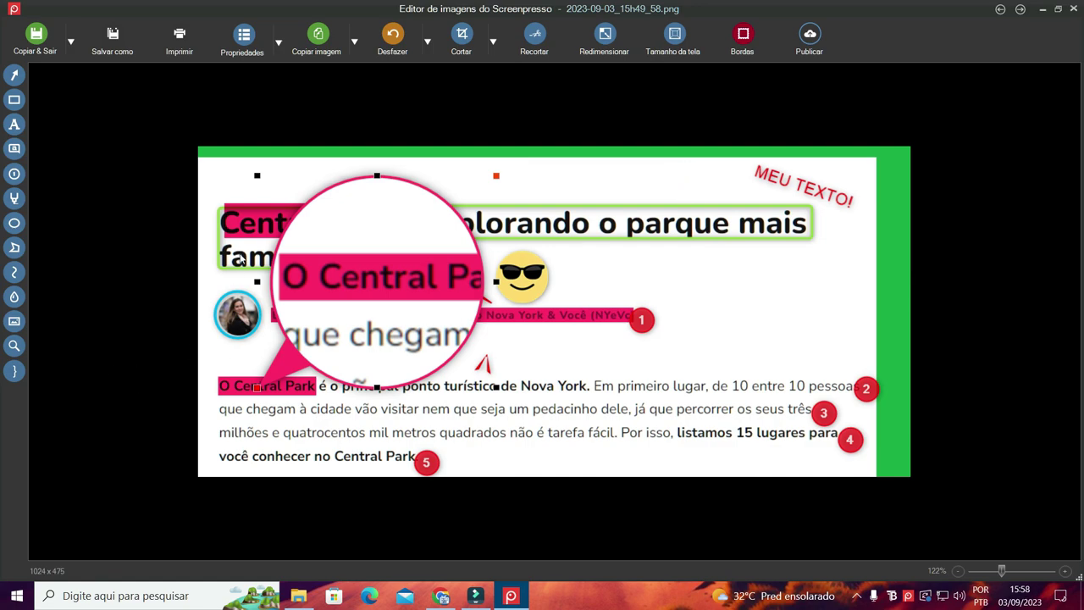
click(13, 373)
drag(625, 257, 624, 303)
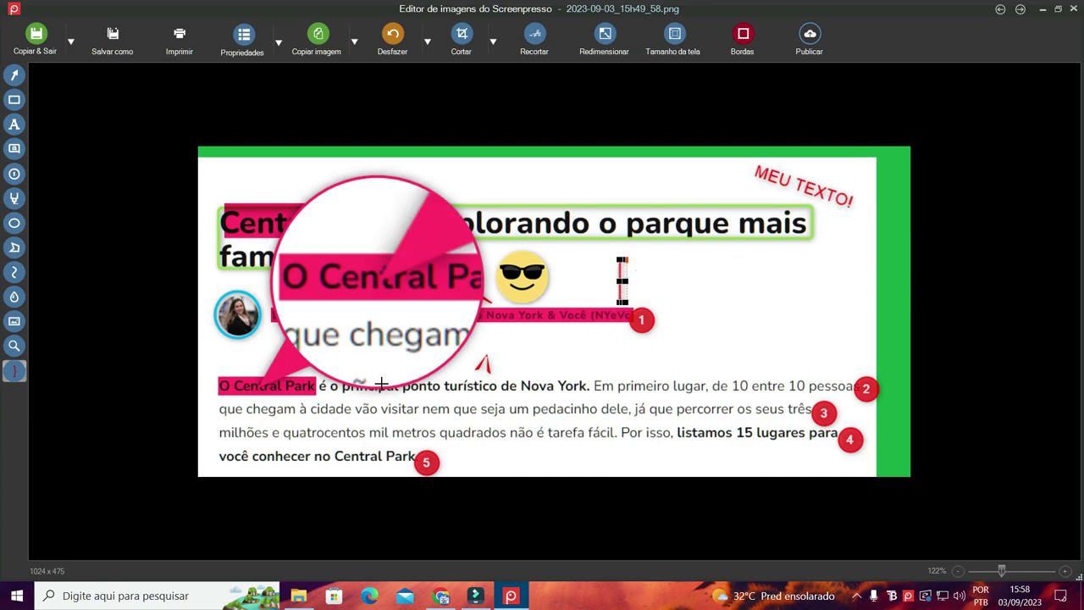
click(688, 280)
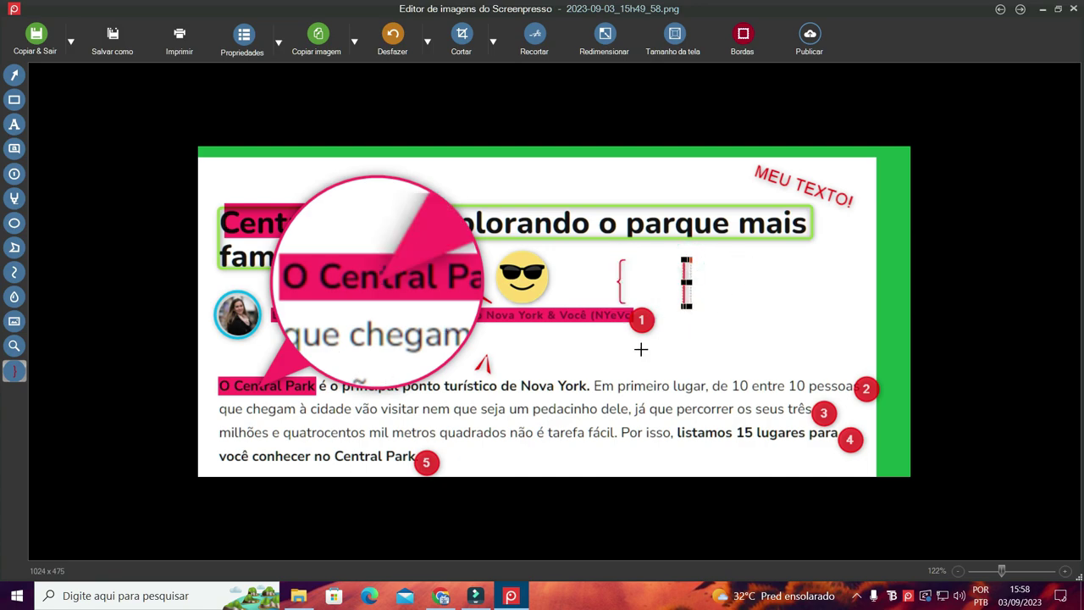
- Draw a small red right curly brace in the first preset style and place it just after "Nova York." in the paragraph
click(13, 375)
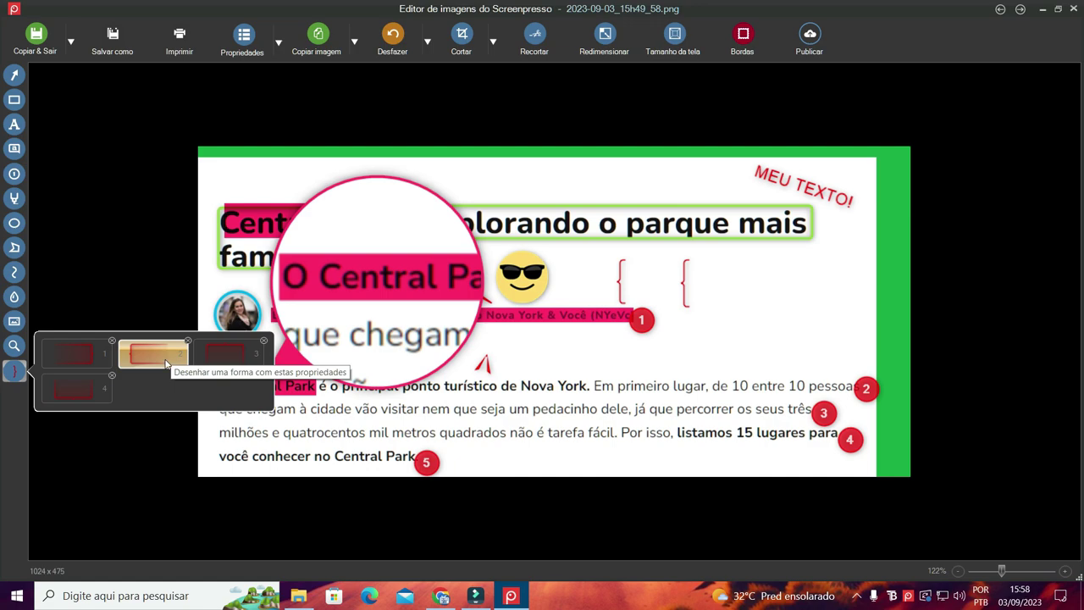
click(71, 354)
drag(737, 264, 737, 320)
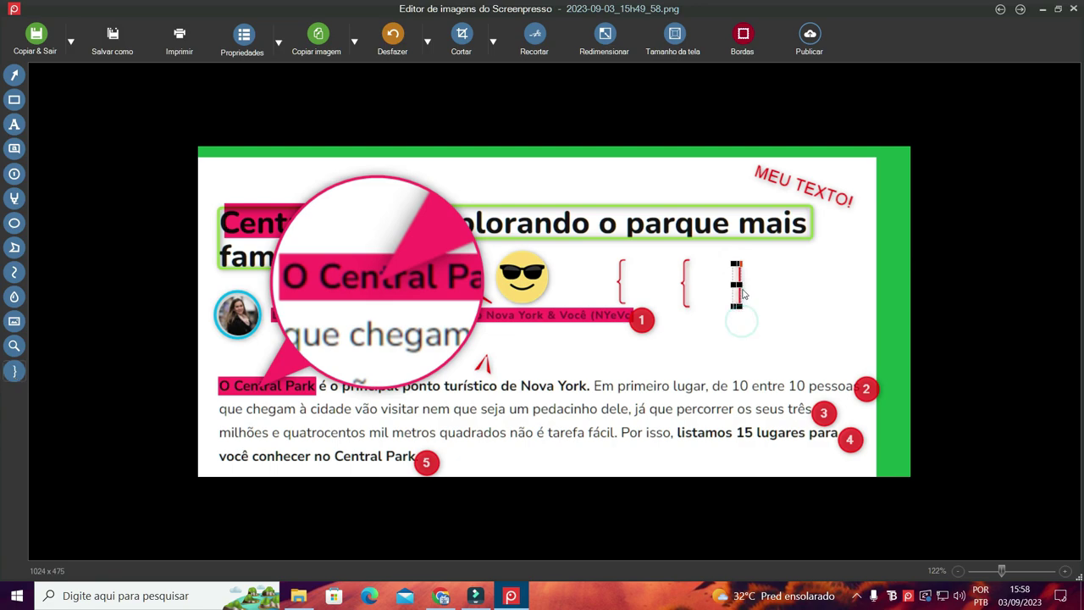
drag(740, 317, 737, 307)
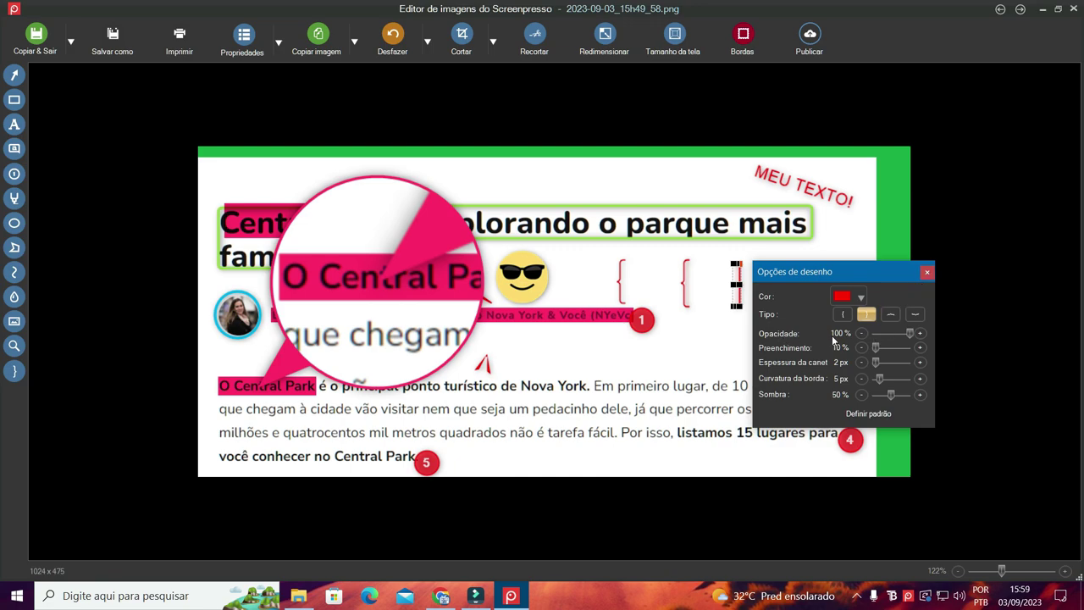
click(929, 274)
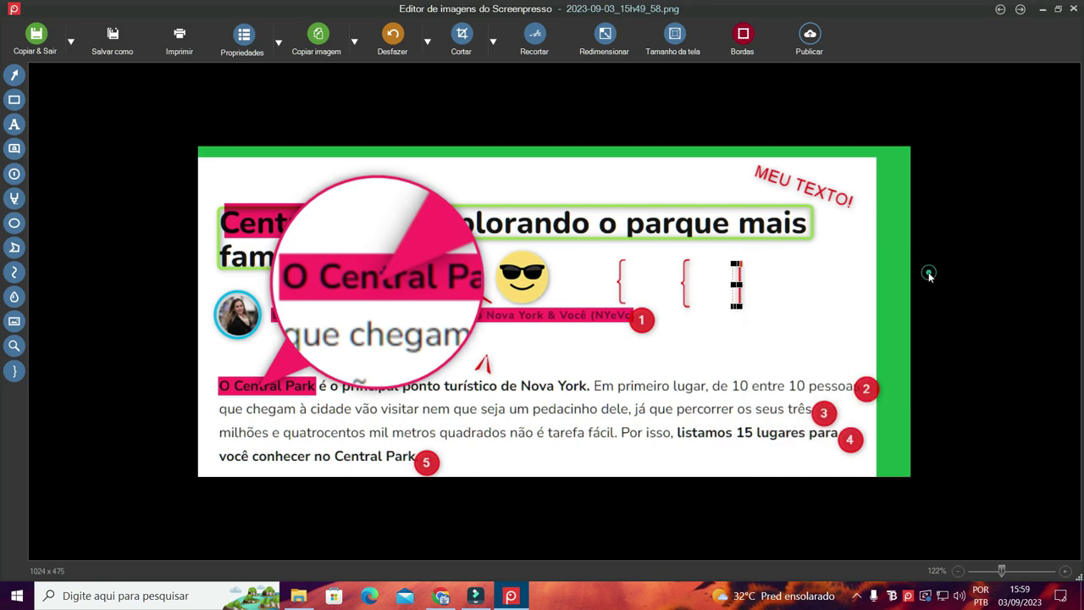
click(676, 326)
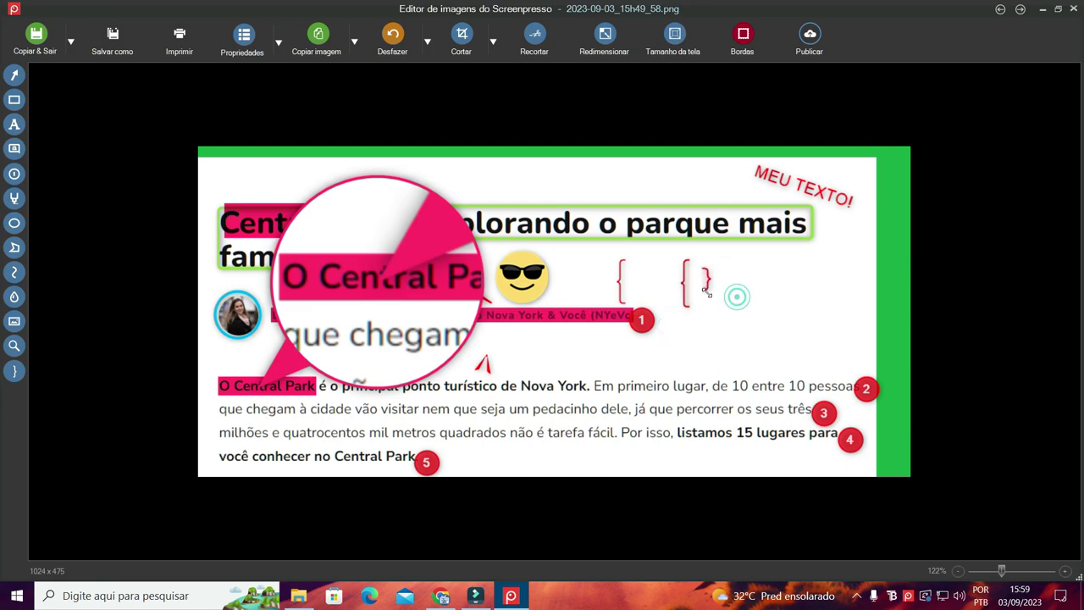
drag(737, 296, 591, 386)
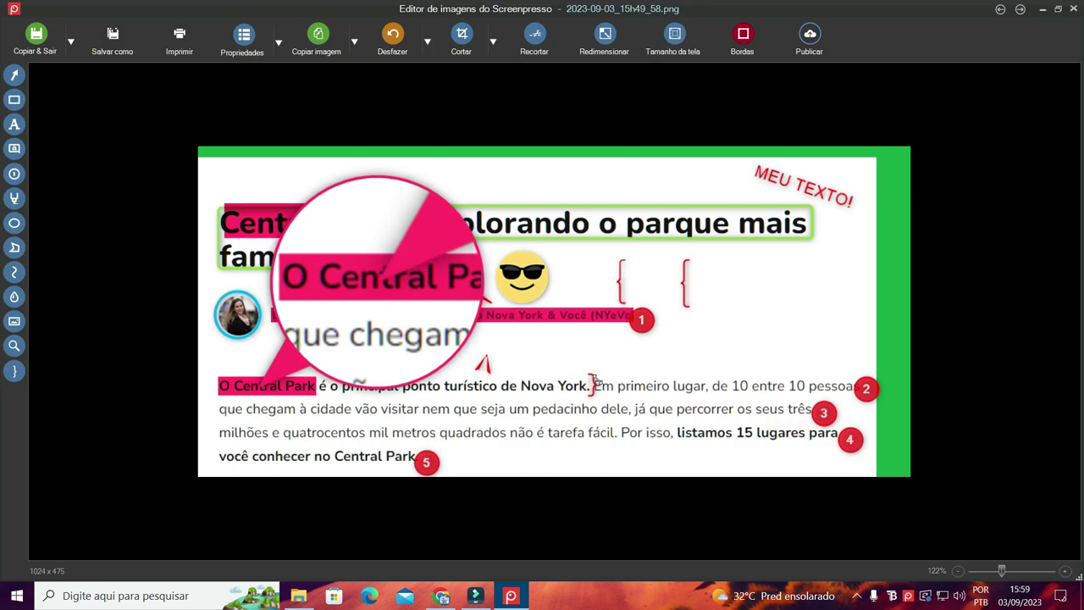
- Delete the two left curly braces beside the emoji
click(686, 286)
key(Delete)
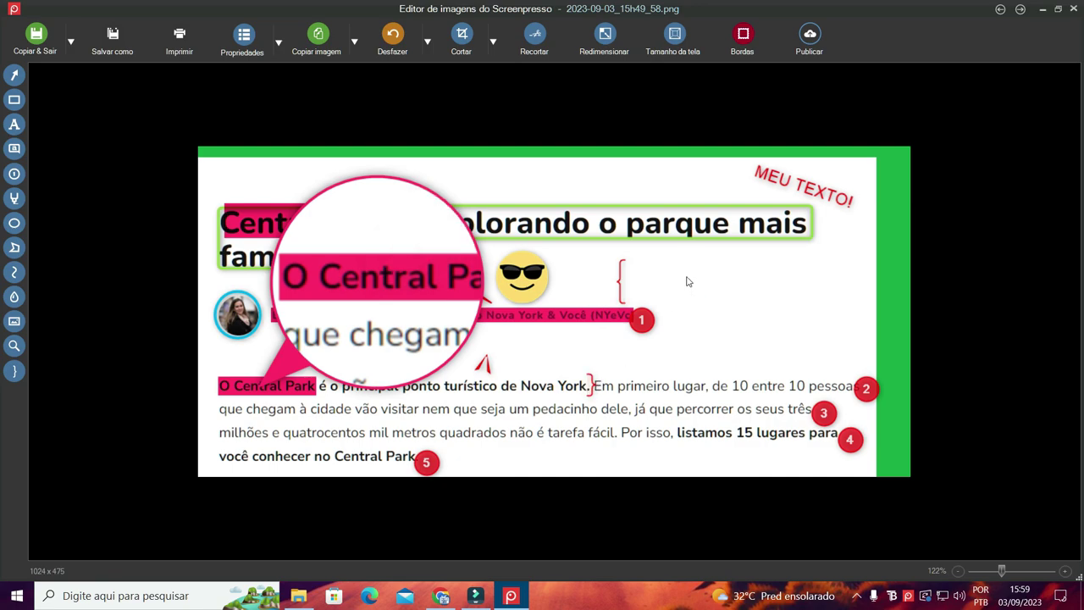
click(620, 282)
key(Delete)
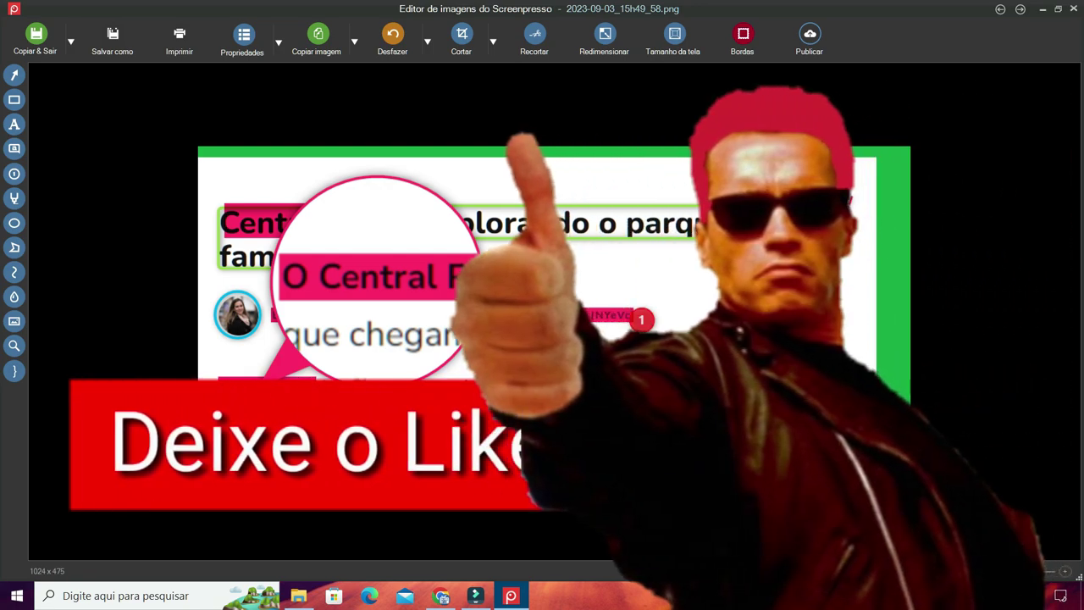
- Close the image editor and move the Screenpresso capture window toward the middle of the desktop
key(alt+F4)
key(Escape)
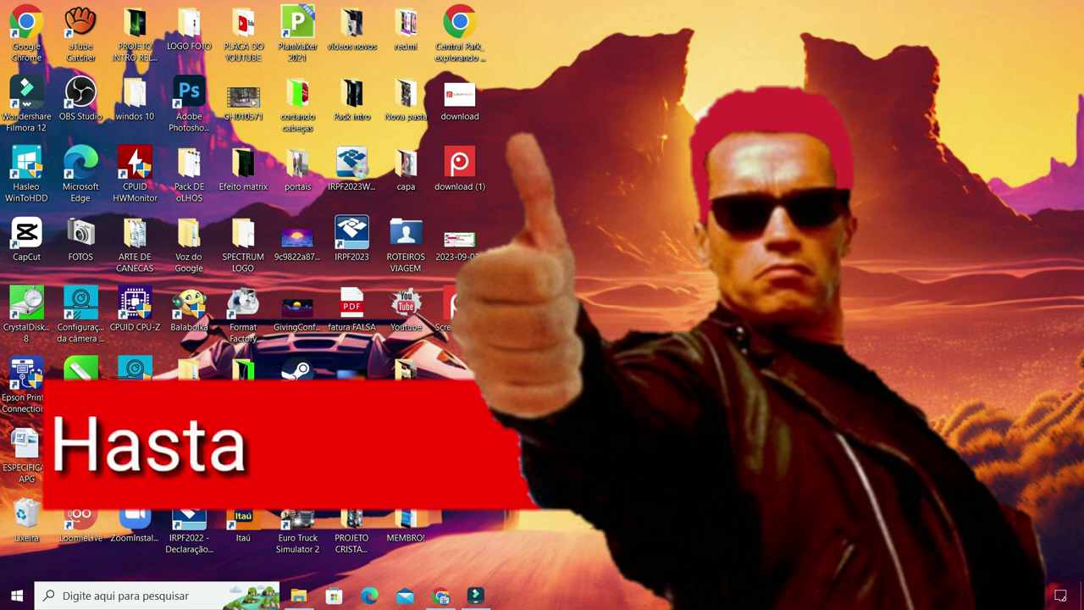
drag(786, 246, 430, 163)
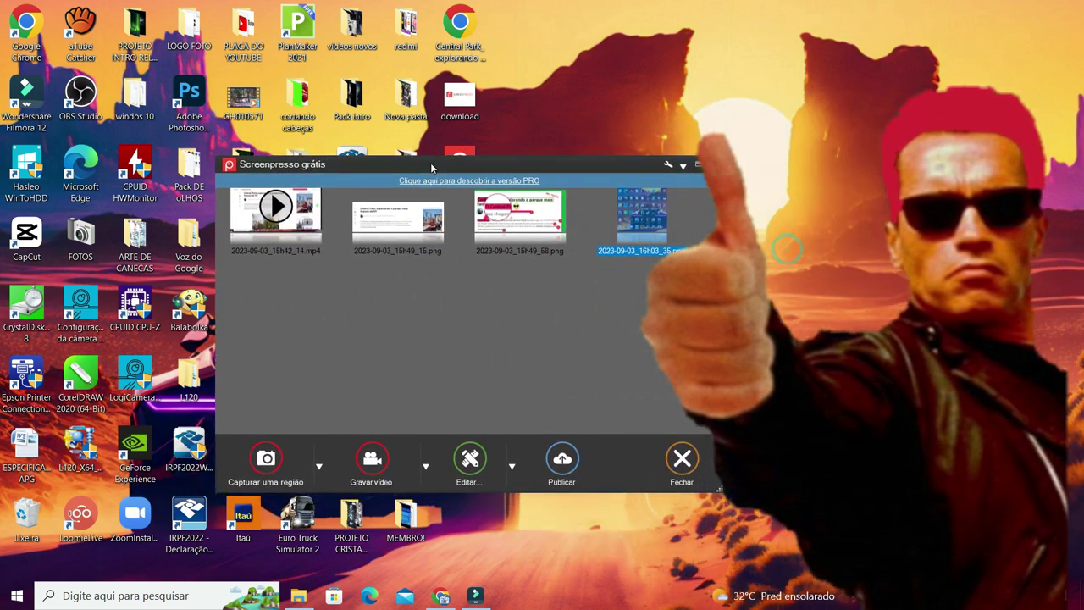
- Set up a video recording of the desktop area and set its capture size to 1920 x 1080 (Full HD)
click(371, 462)
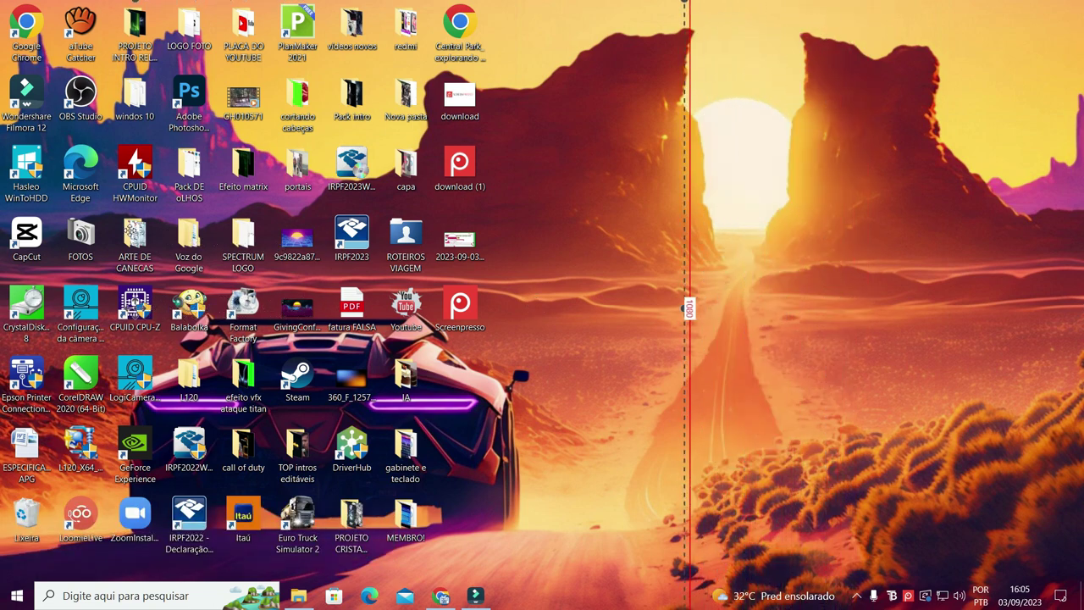
click(684, 310)
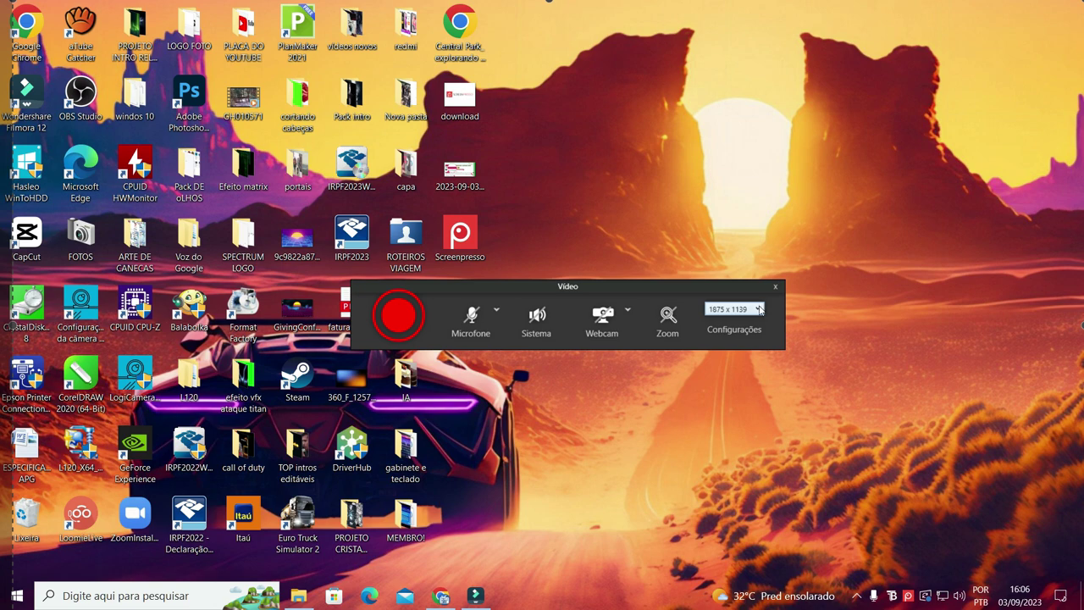
click(758, 310)
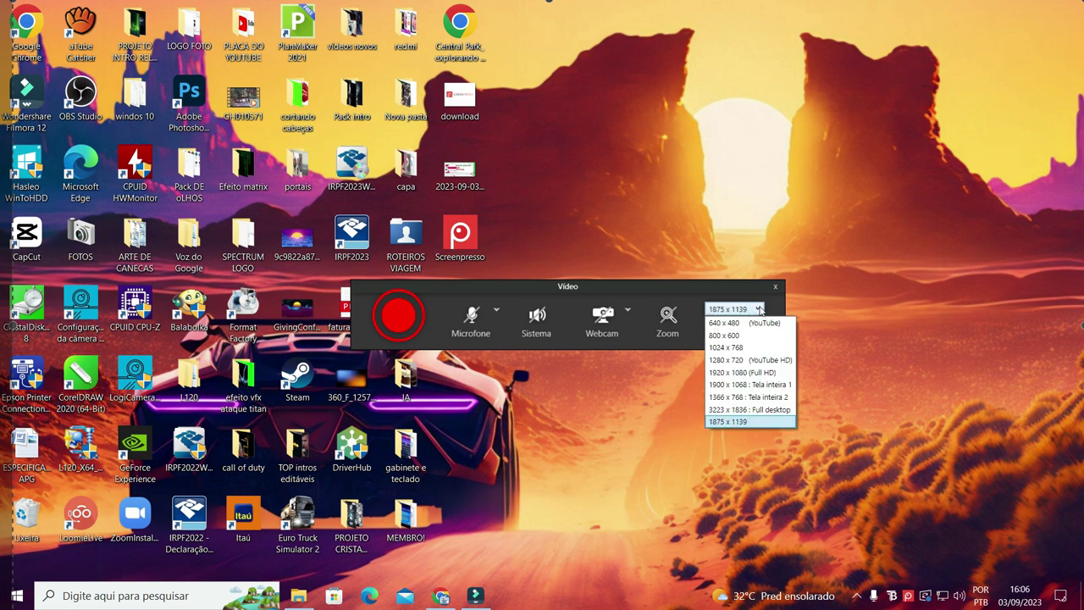
click(716, 373)
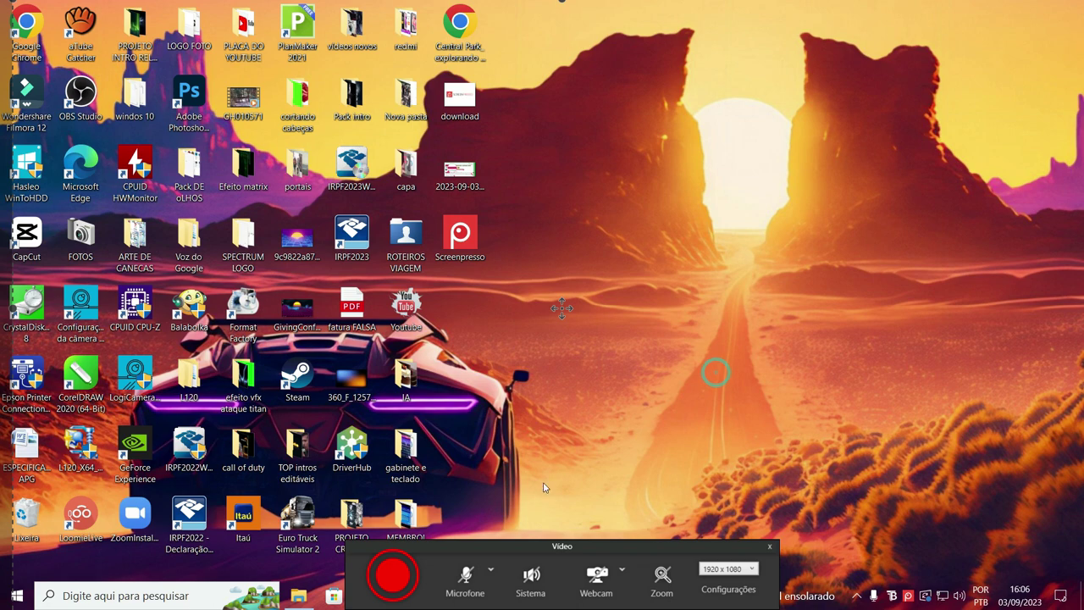
- Move the video recording bar to mid-screen and enable audio from the Microfone (SHEM-BOY) microphone and the system sound
drag(599, 548, 610, 243)
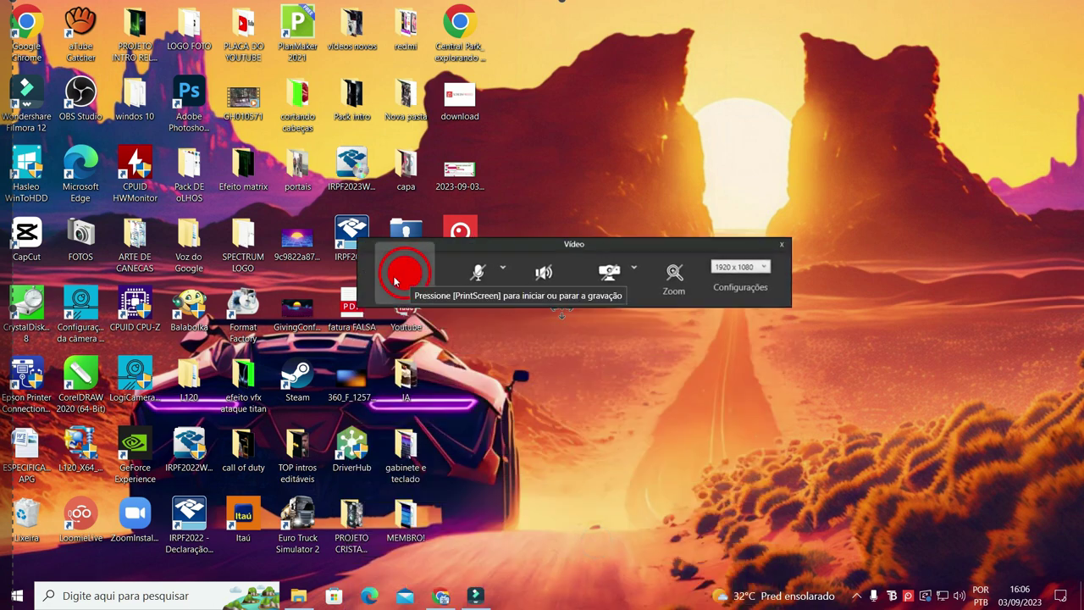
click(503, 270)
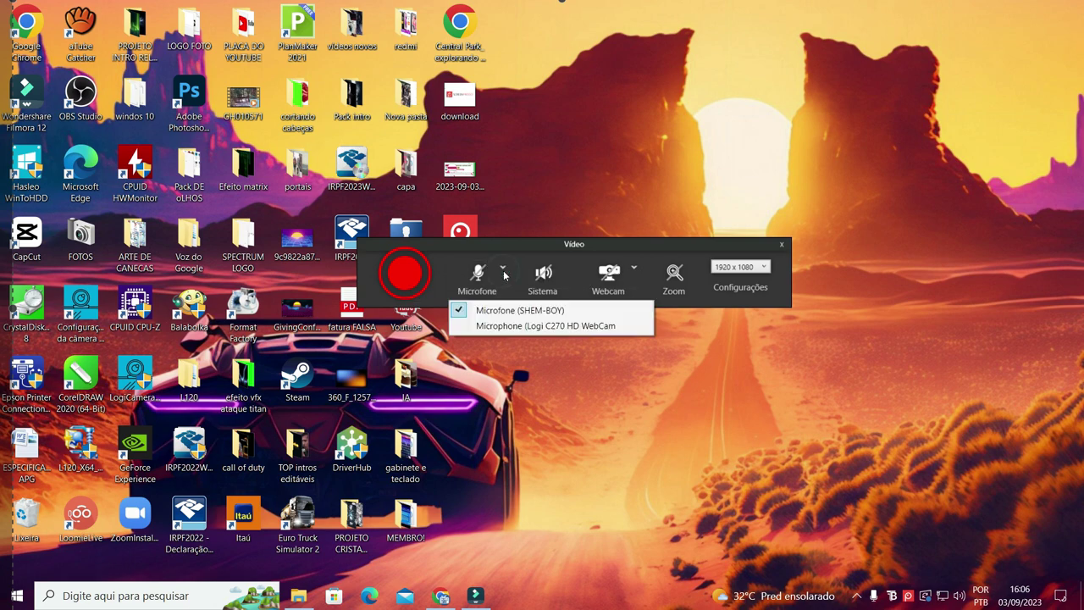
click(497, 310)
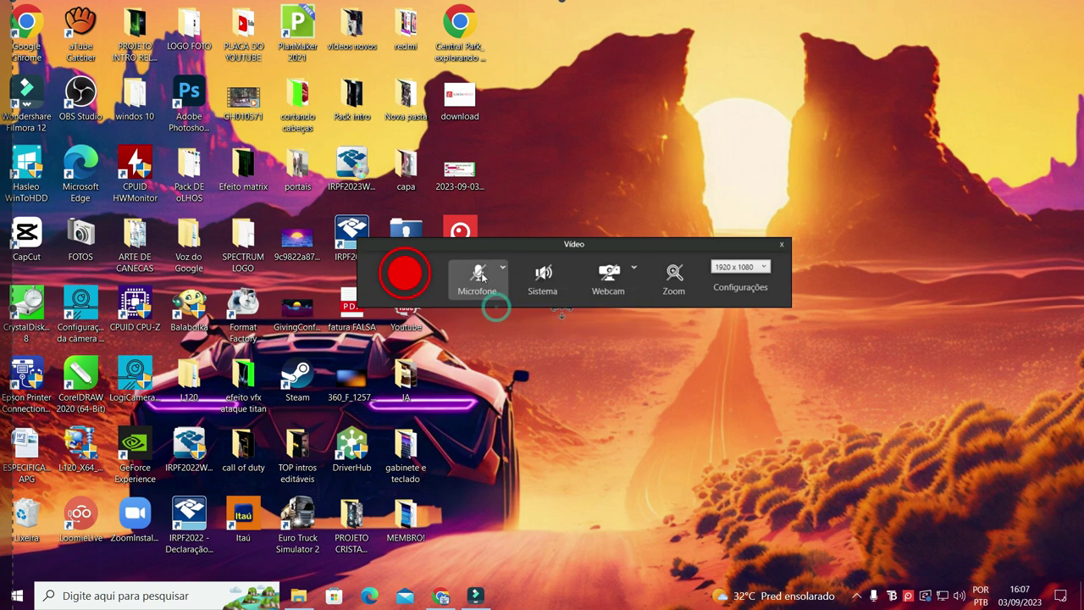
click(480, 272)
click(555, 286)
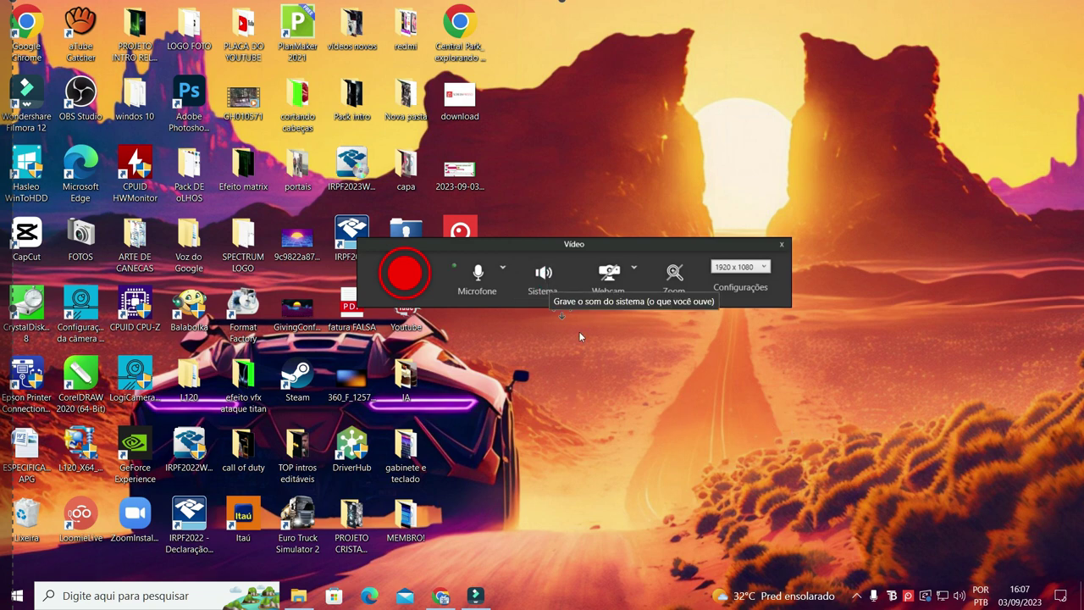
- Try the webcam overlay with the Logi C270 HD WebCam and the zoom option, switching each off again
click(628, 276)
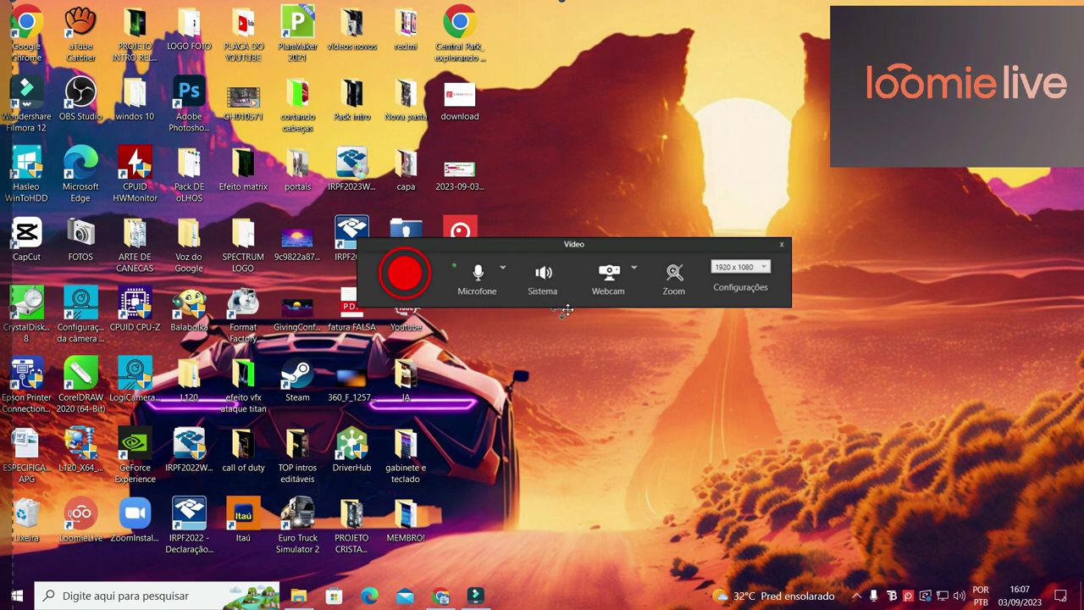
click(634, 269)
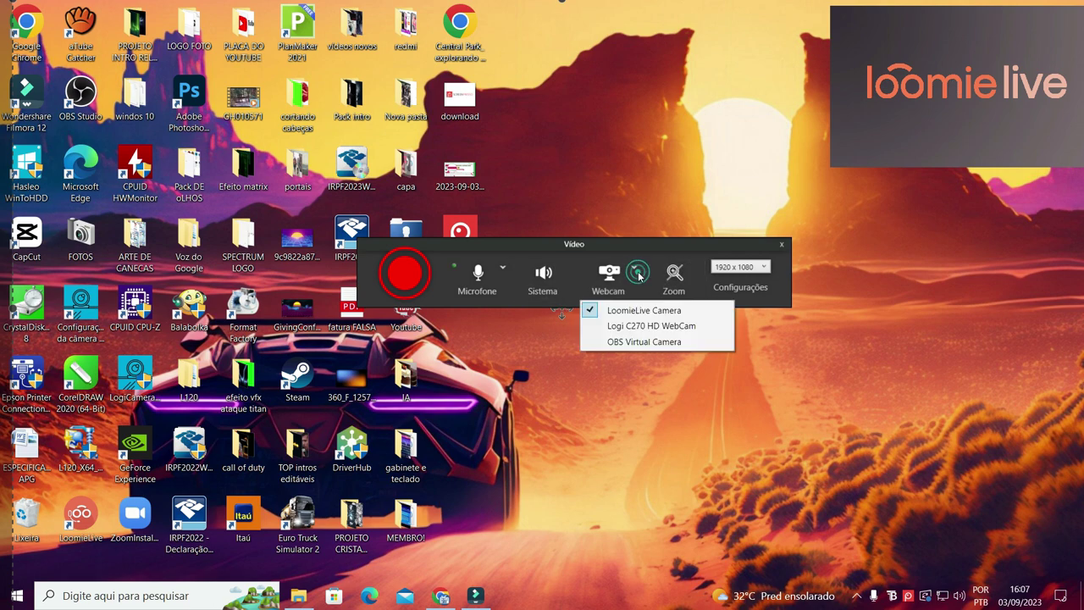
click(648, 327)
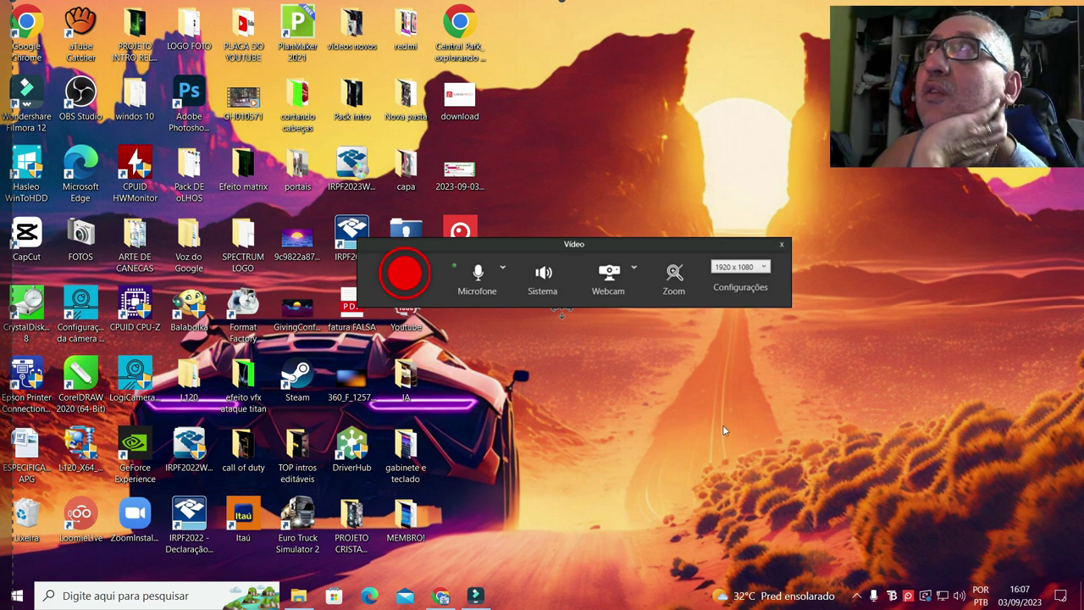
click(602, 276)
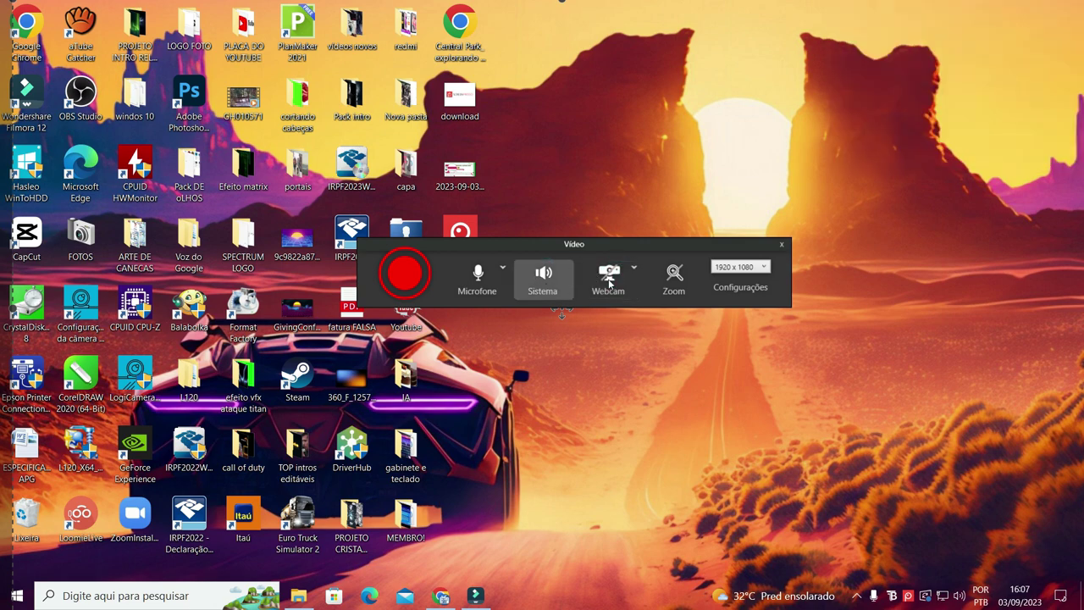
click(681, 280)
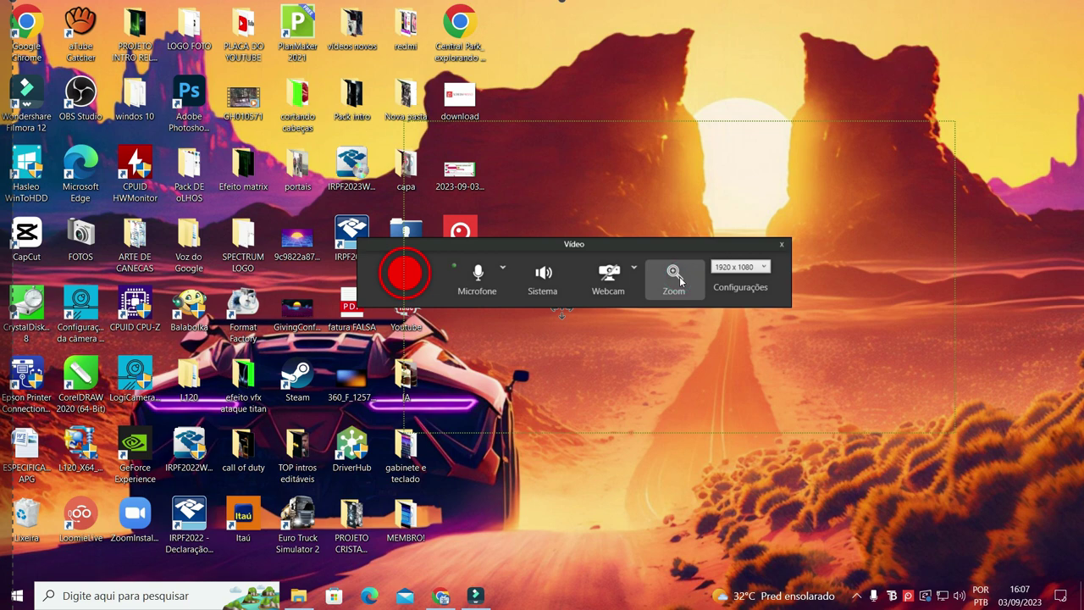
click(680, 280)
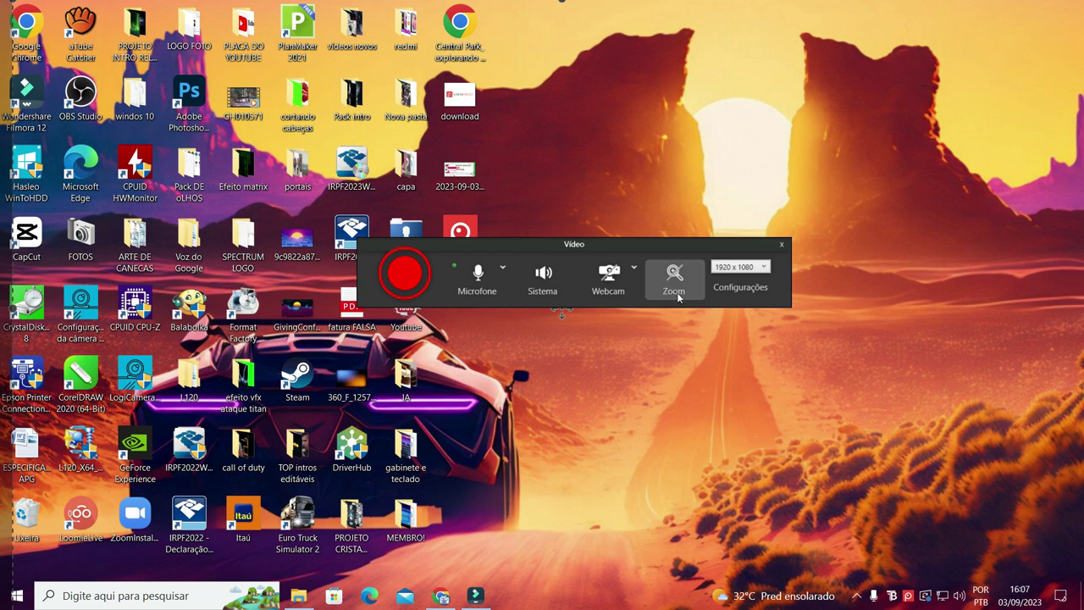
- Record the desktop, stop the recording, and save the resulting video in MP4 format
click(406, 277)
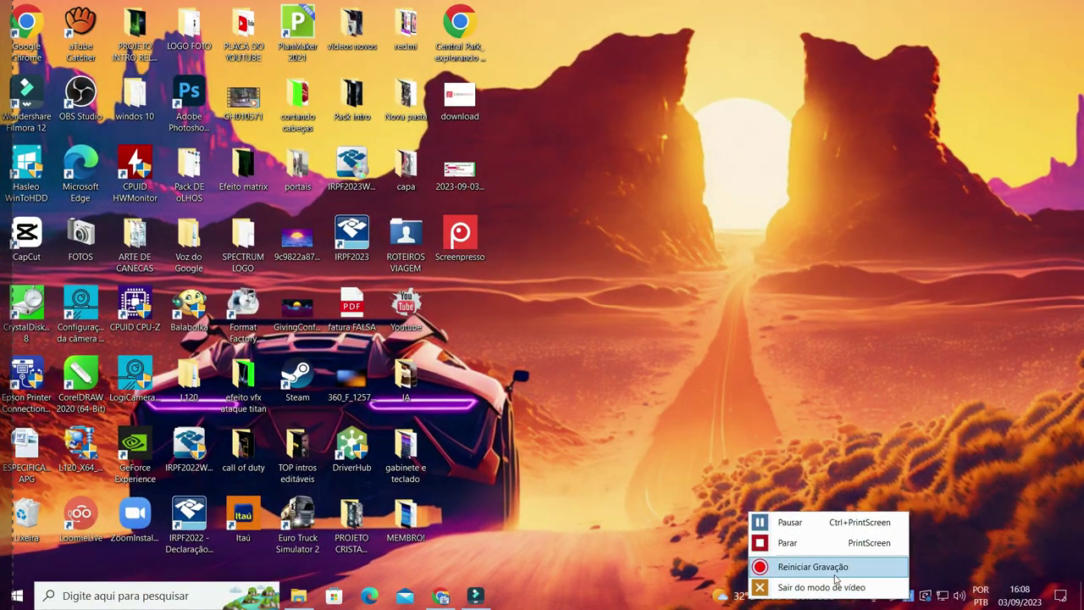
click(794, 549)
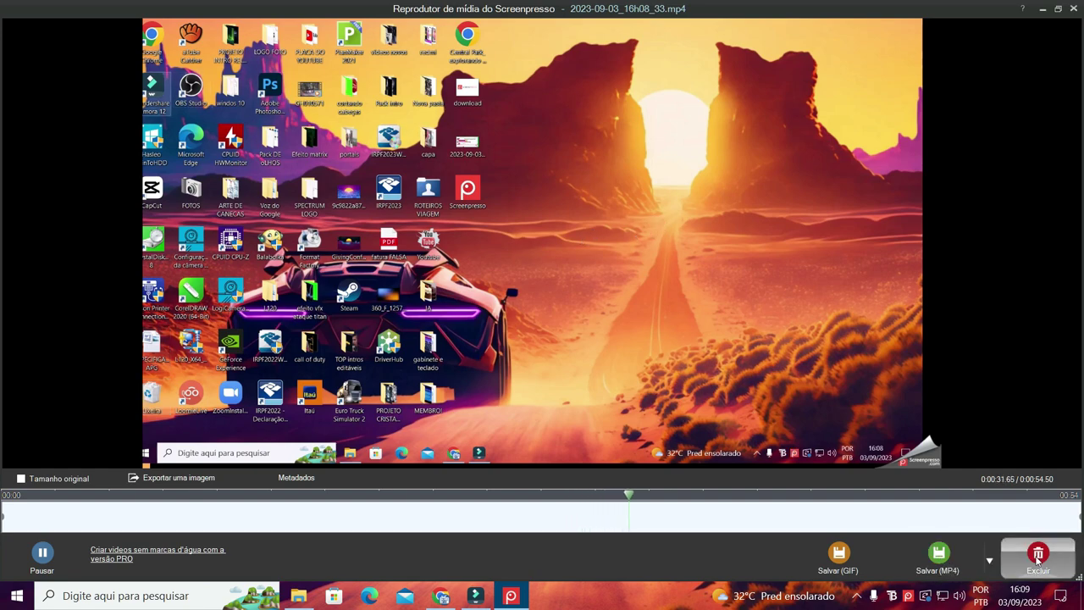
click(941, 561)
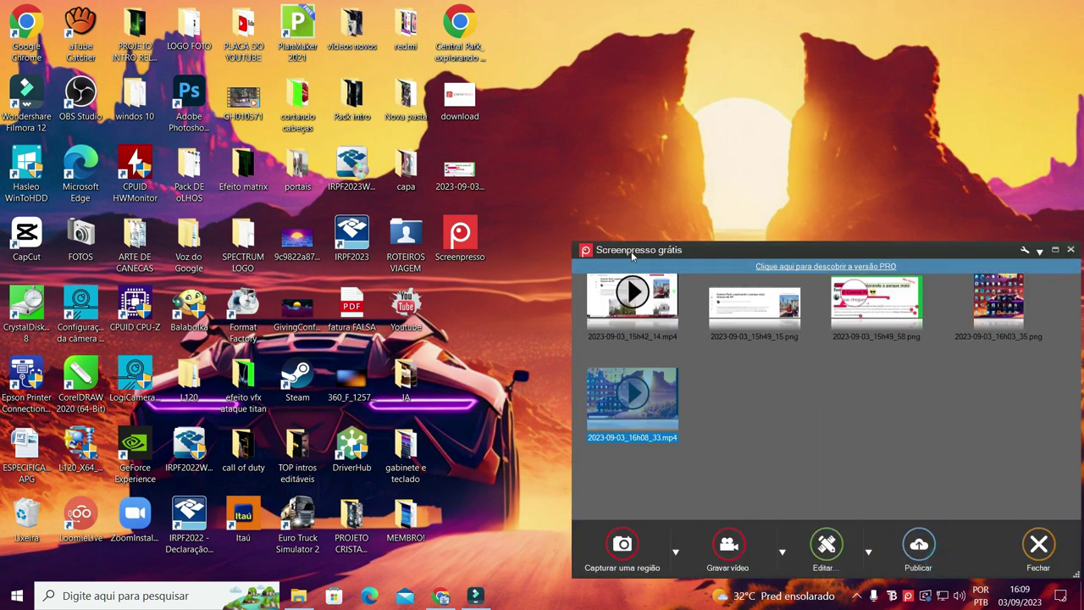
- Move the capture library window toward the middle of the desktop and open the options for the newly saved video
drag(640, 251, 322, 156)
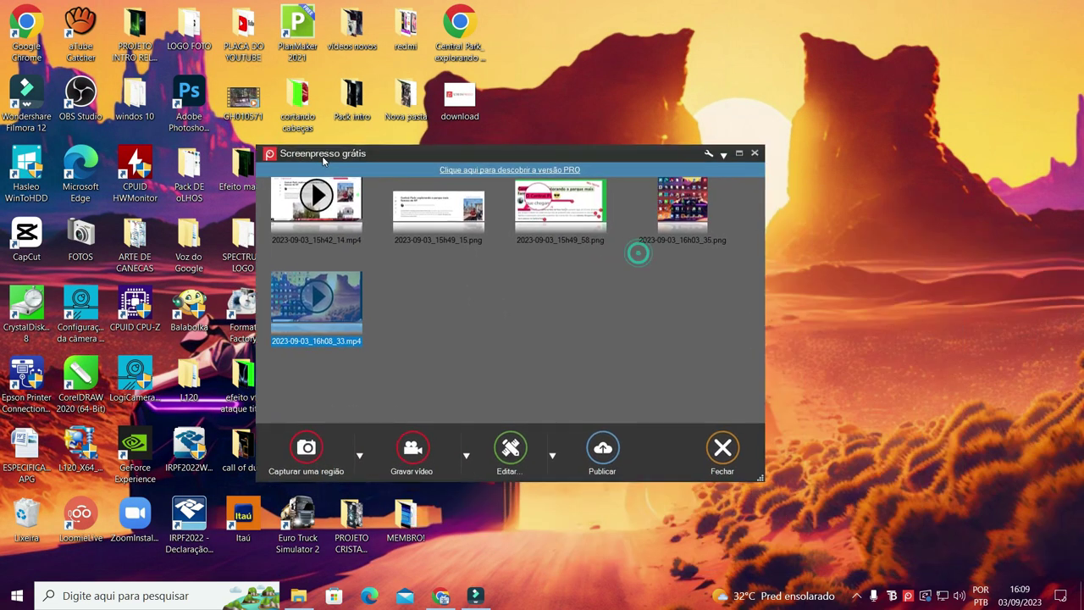
right_click(314, 312)
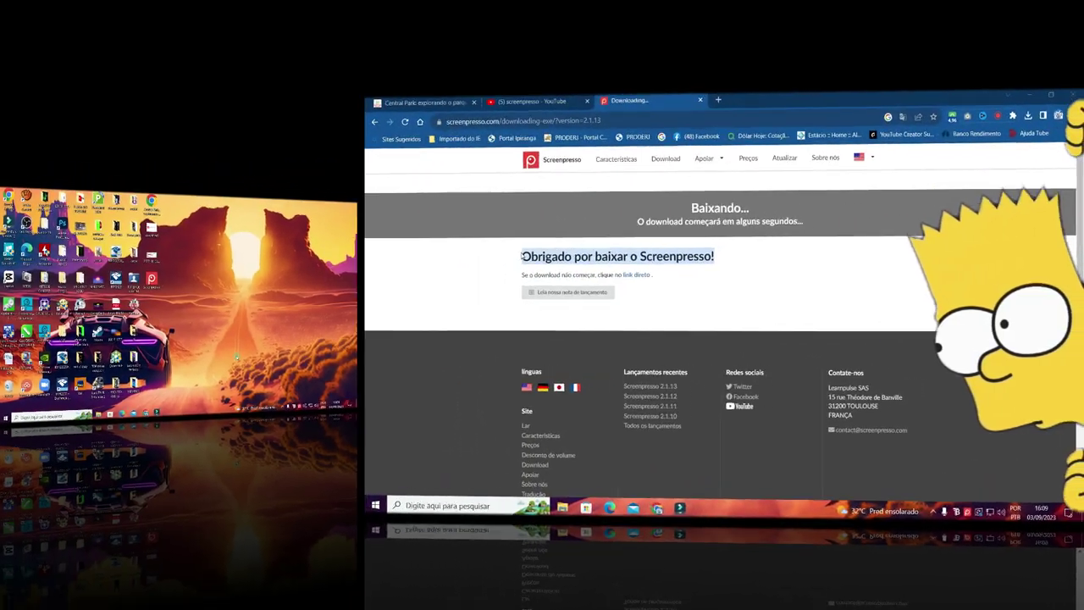
drag(551, 255, 676, 269)
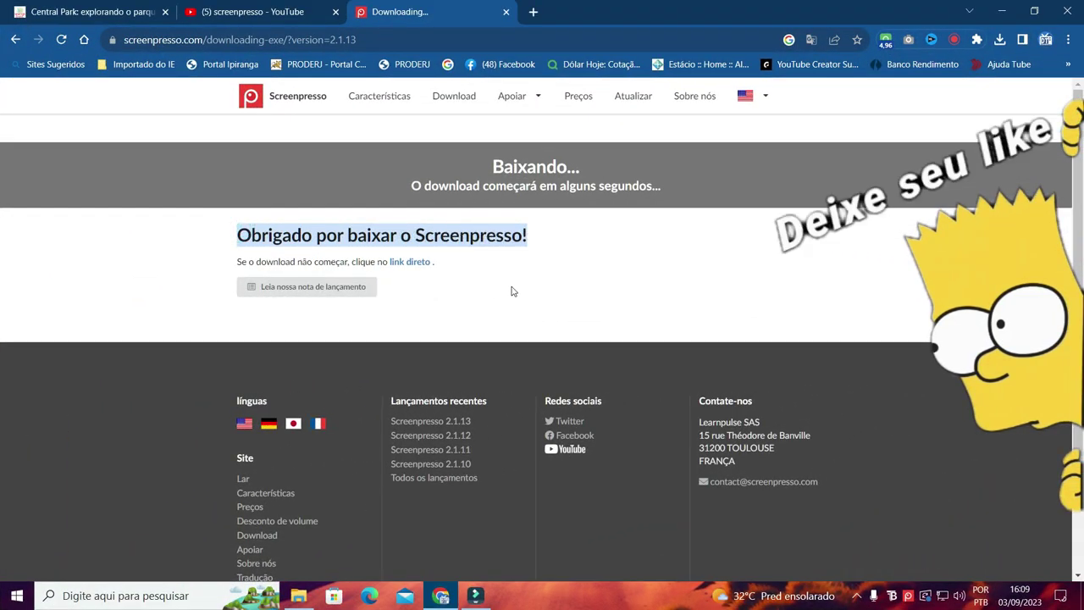